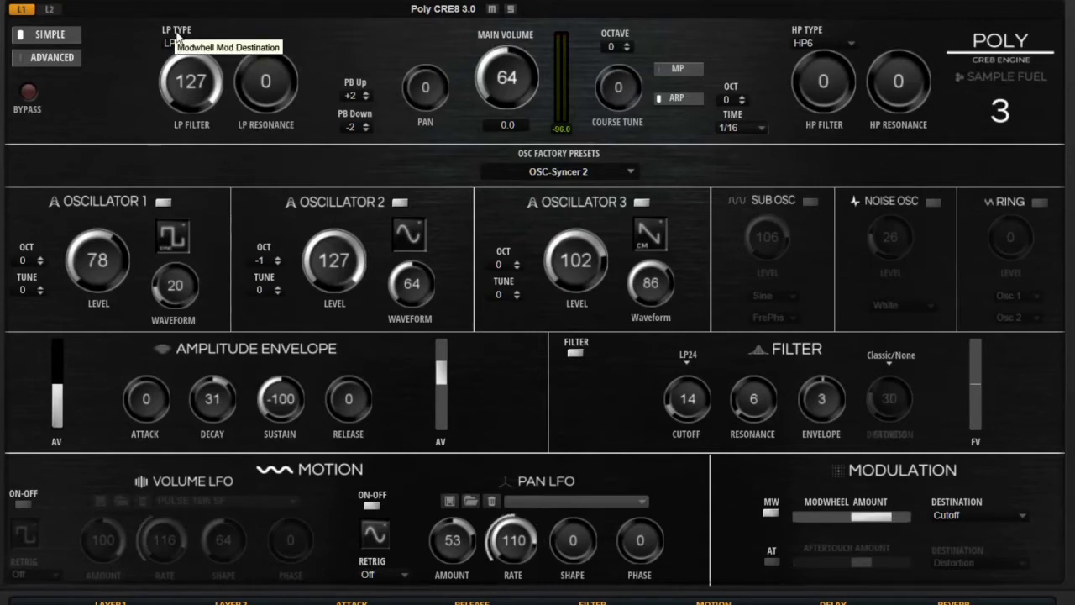
# Check the high-pass and low-pass slope choices, keeping the high-pass slope at HP6.
pyautogui.click(843, 42)
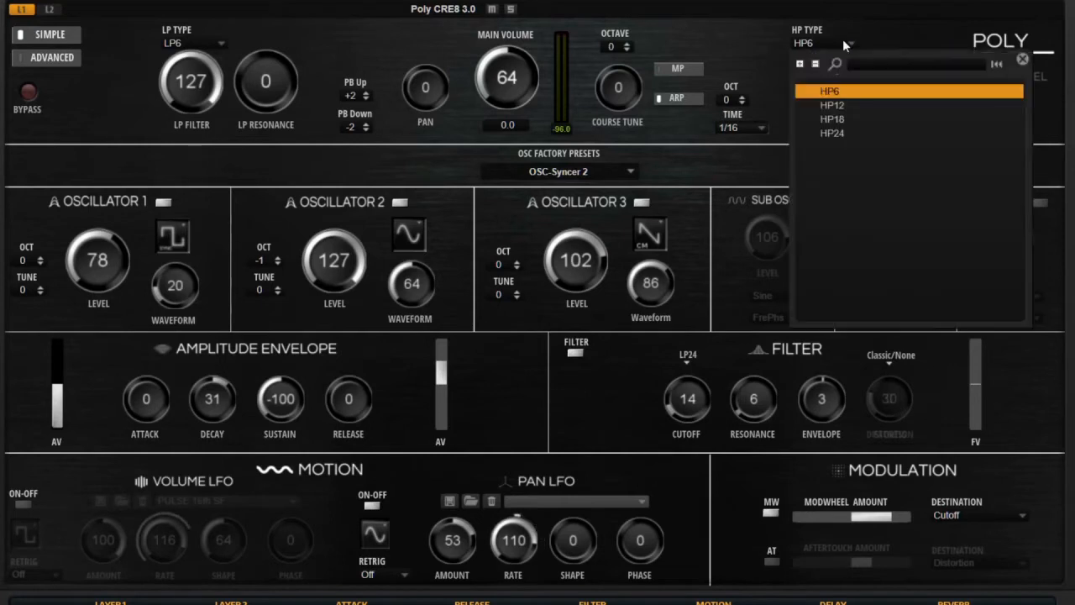
pyautogui.click(727, 46)
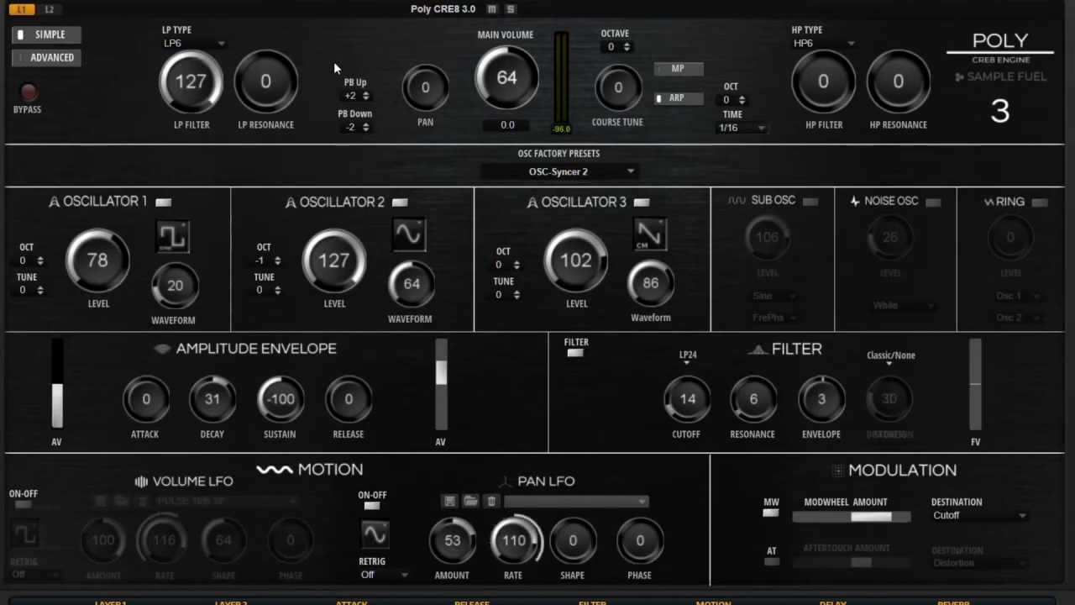
pyautogui.click(210, 42)
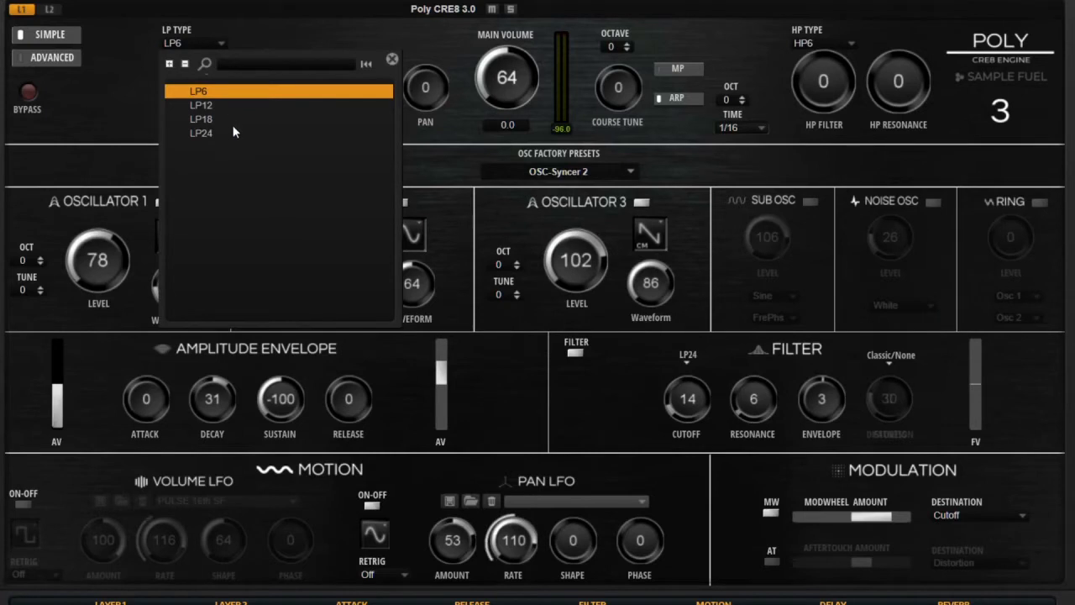
pyautogui.click(251, 28)
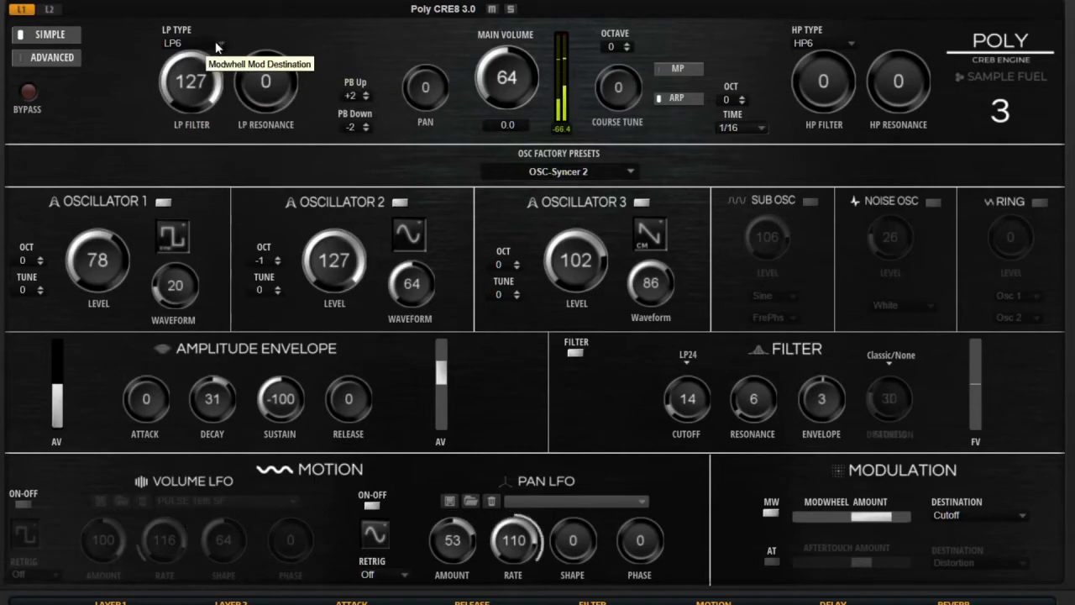
# Lower the low-pass cutoff to 58, try LP24, settle on LP6, and show the advanced page.
pyautogui.moveTo(195, 88); pyautogui.dragTo(198, 183)
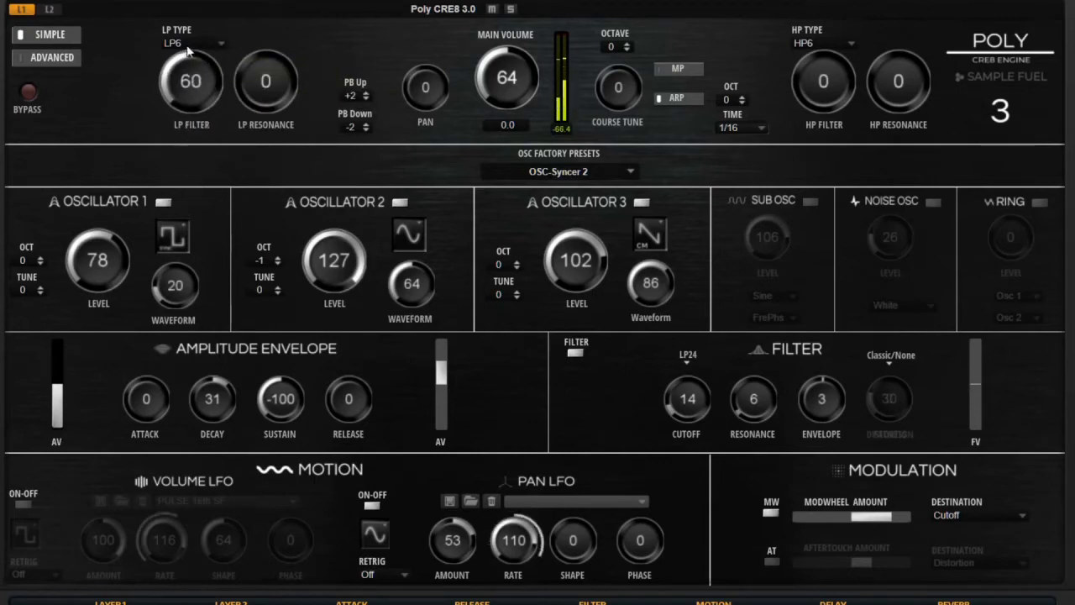
pyautogui.click(211, 43)
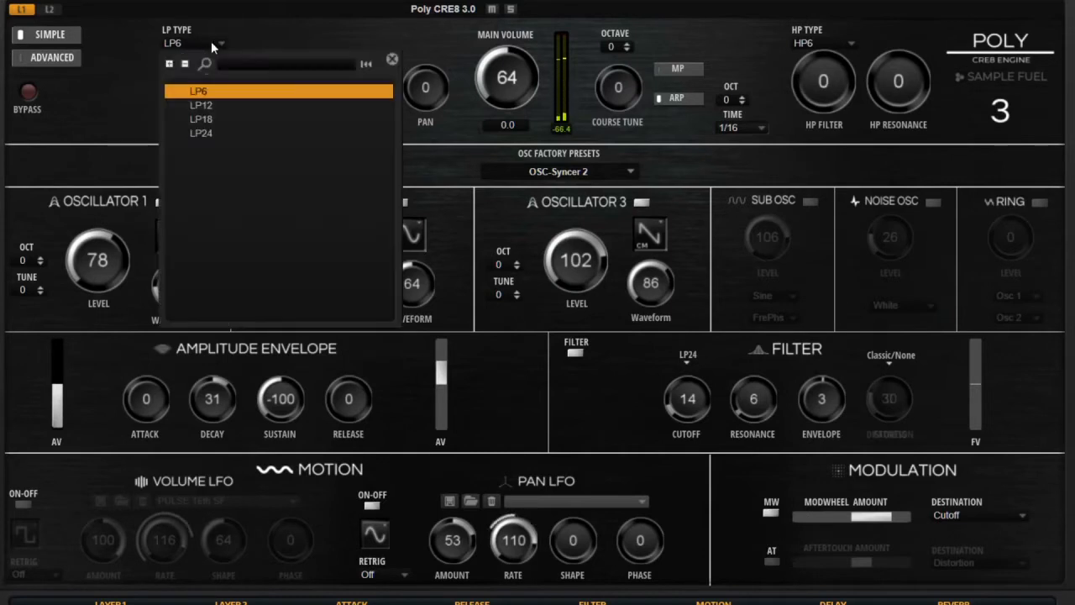
pyautogui.click(210, 133)
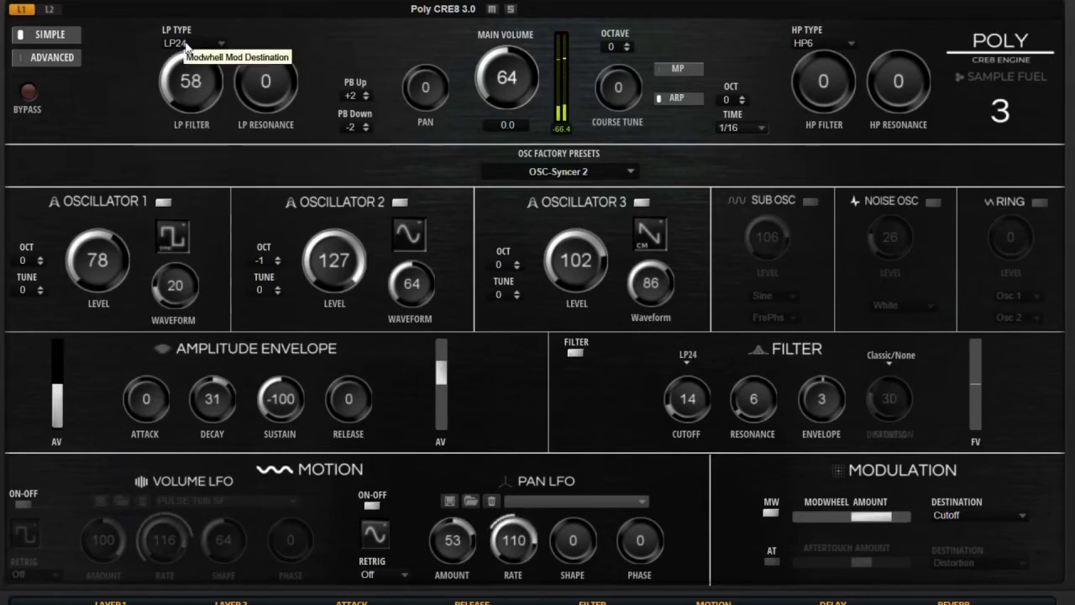
pyautogui.click(186, 43)
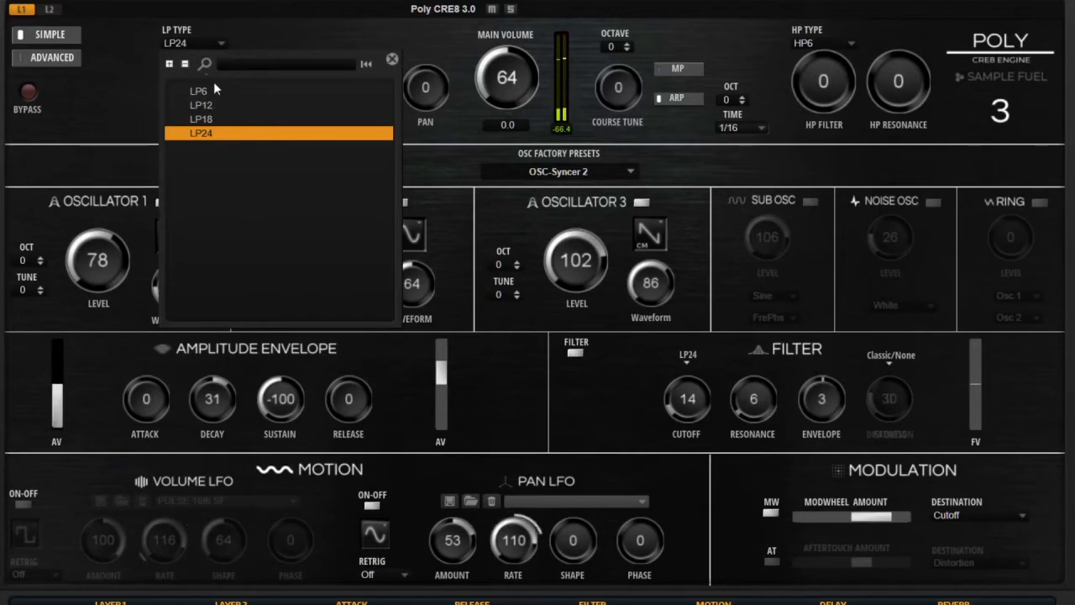
pyautogui.click(210, 88)
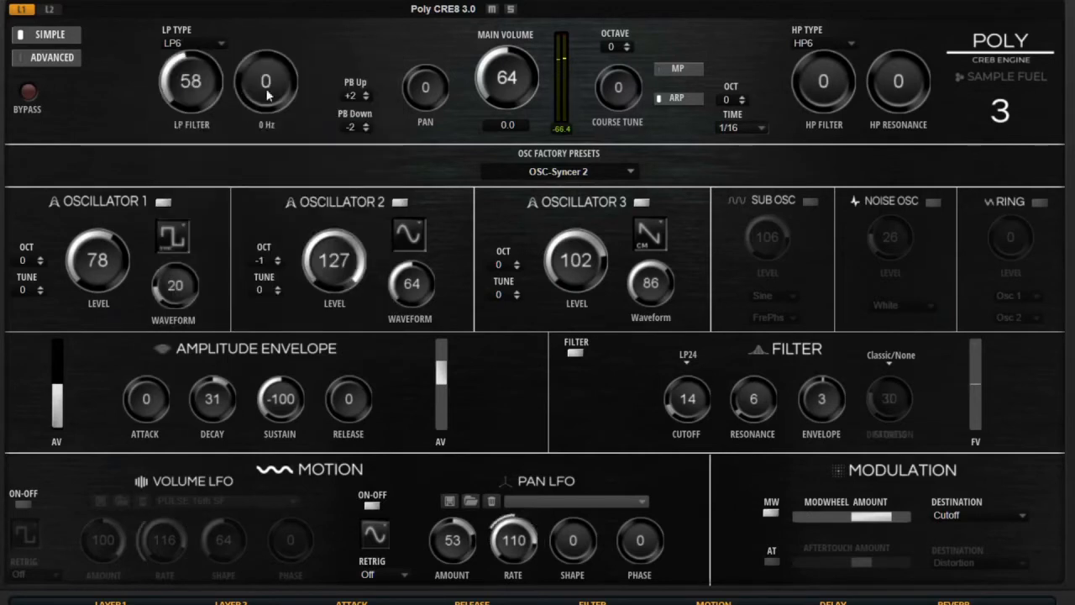
pyautogui.click(55, 62)
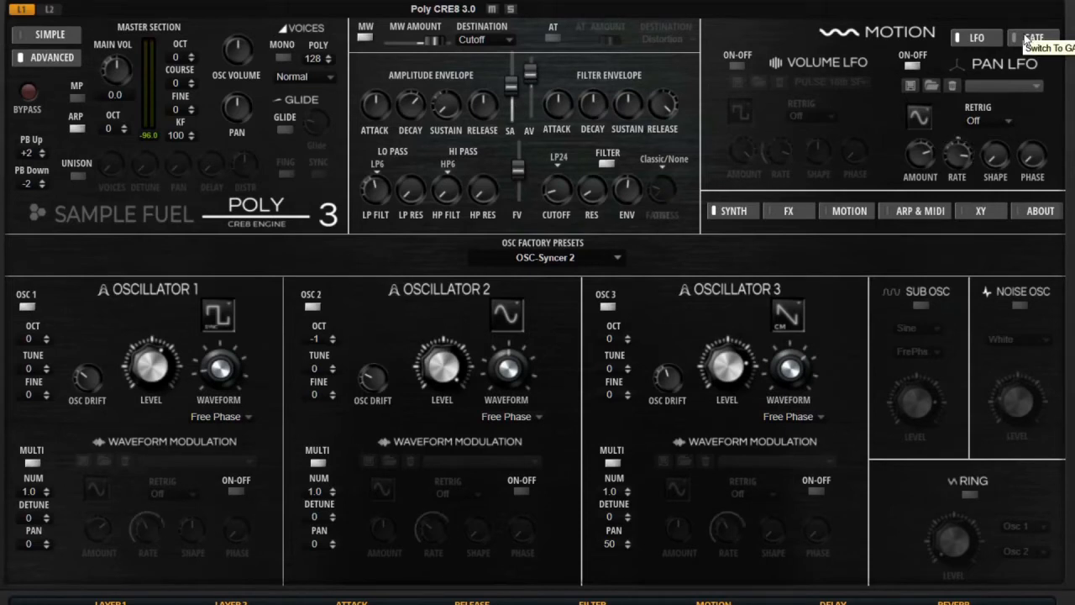
# Show the gate step sequencer in the Motion panel instead of the LFOs, and switch the gate on.
pyautogui.click(1026, 39)
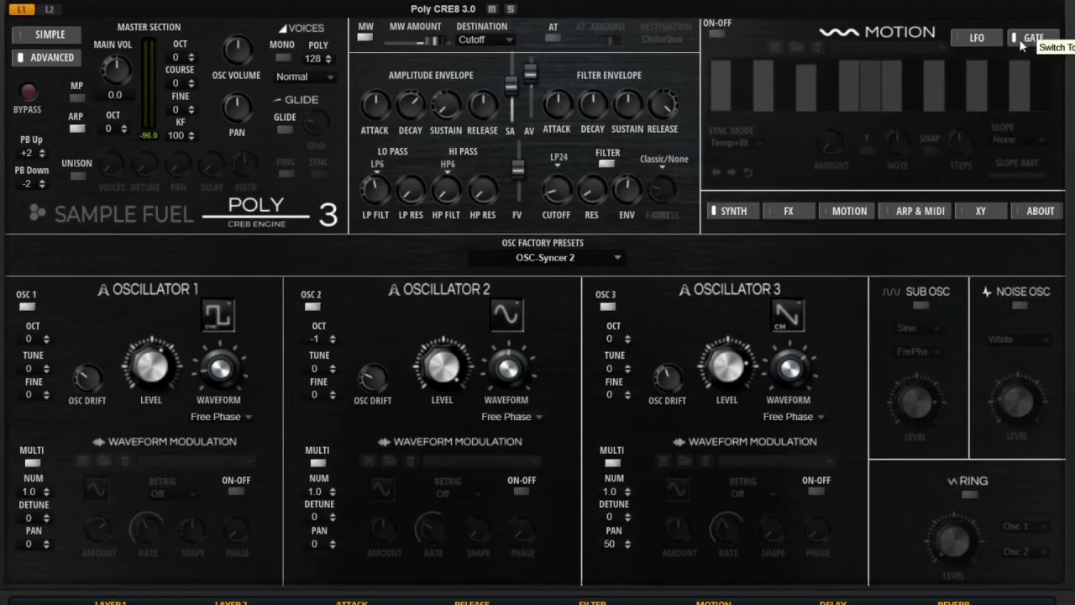
pyautogui.click(996, 40)
pyautogui.click(1032, 40)
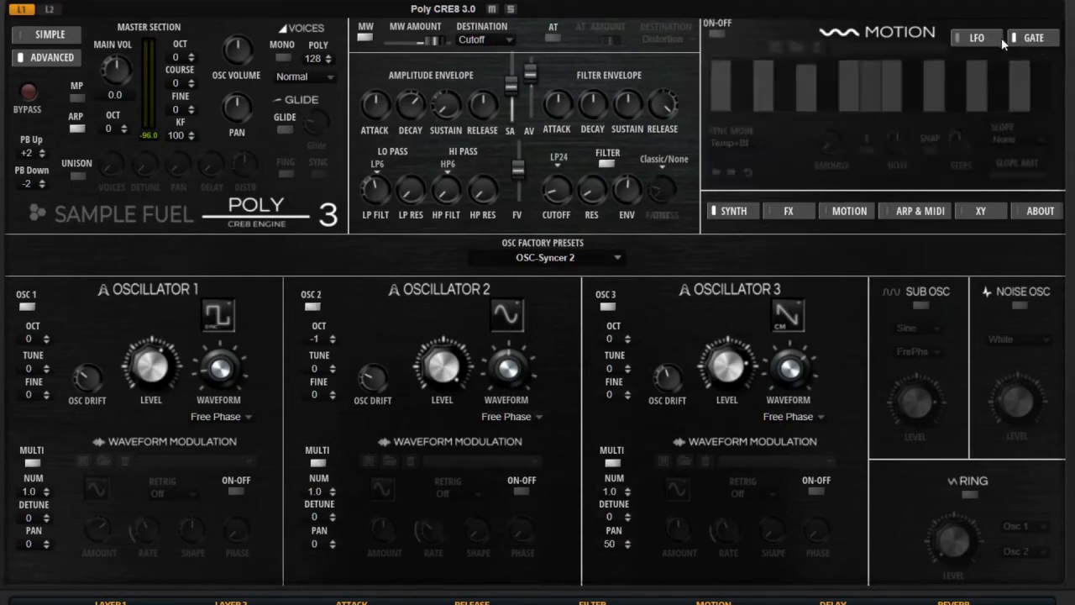
pyautogui.click(717, 34)
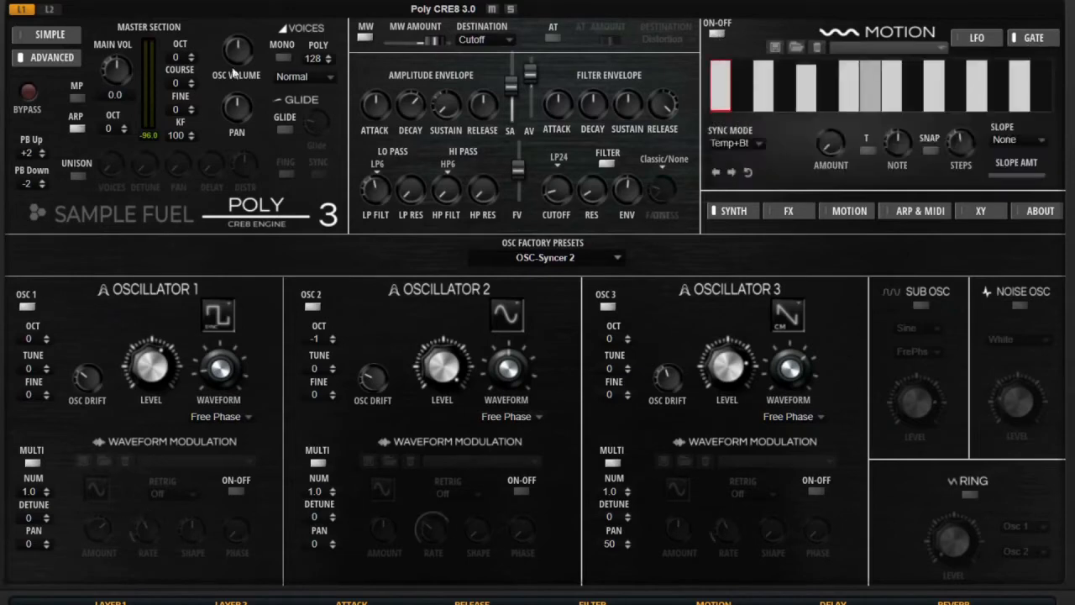
# Bypass Layer 2 and return to editing Layer 1.
pyautogui.click(48, 10)
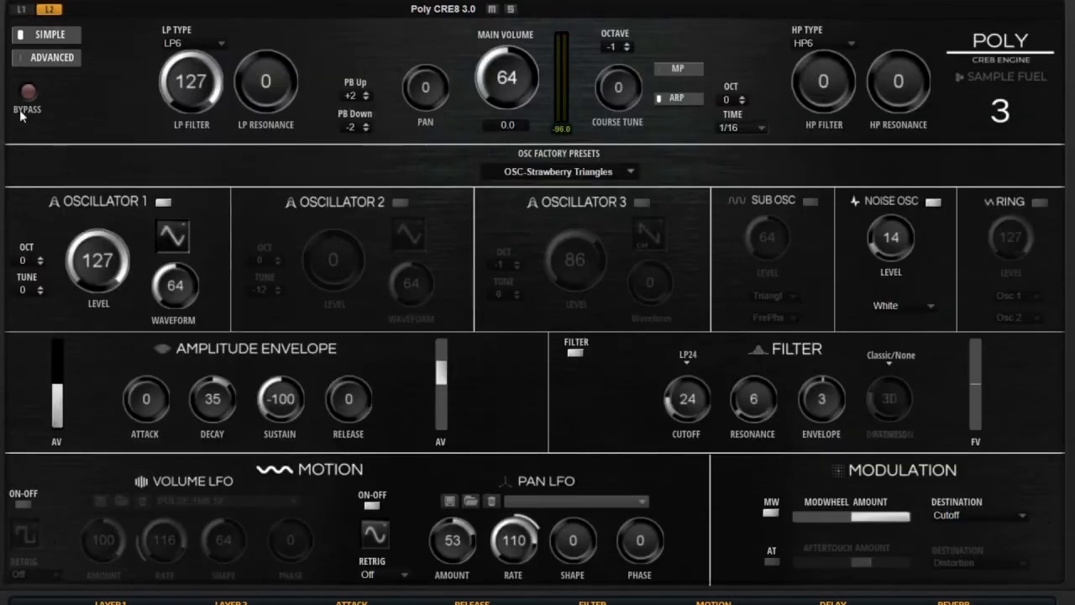
pyautogui.click(28, 94)
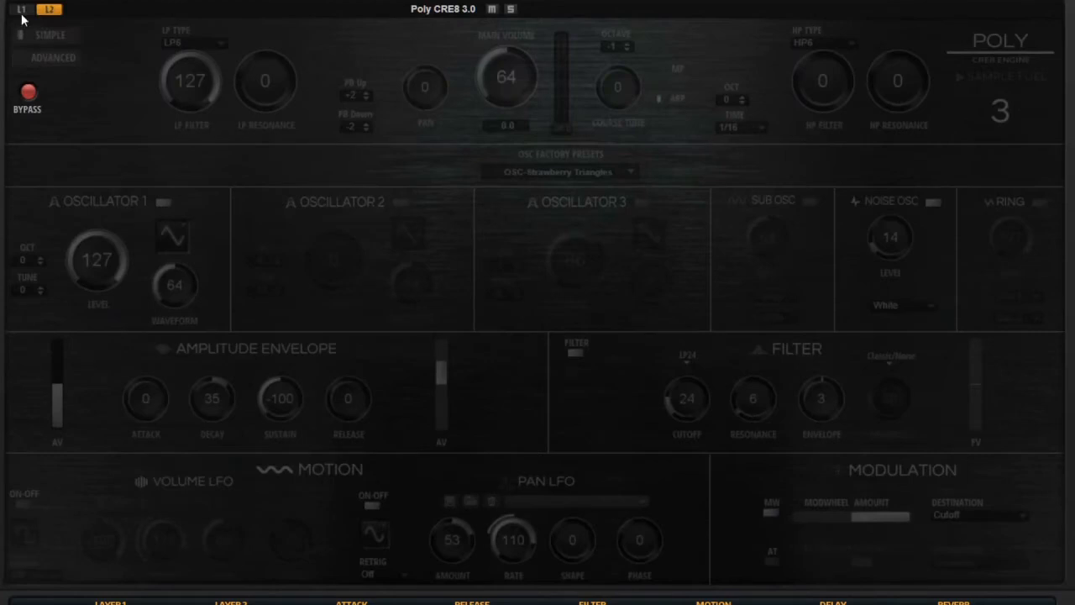
pyautogui.click(22, 10)
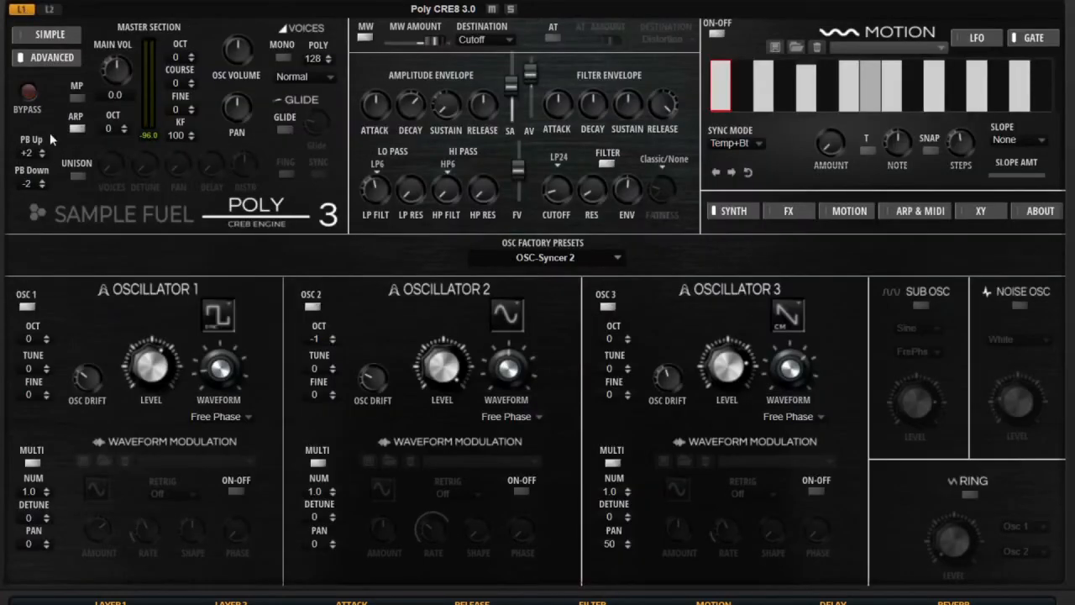
# Turn off Layer 1's arpeggiator, swing an amp envelope value, and toggle the gate off and on.
pyautogui.click(76, 129)
pyautogui.moveTo(444, 114); pyautogui.dragTo(444, 80)
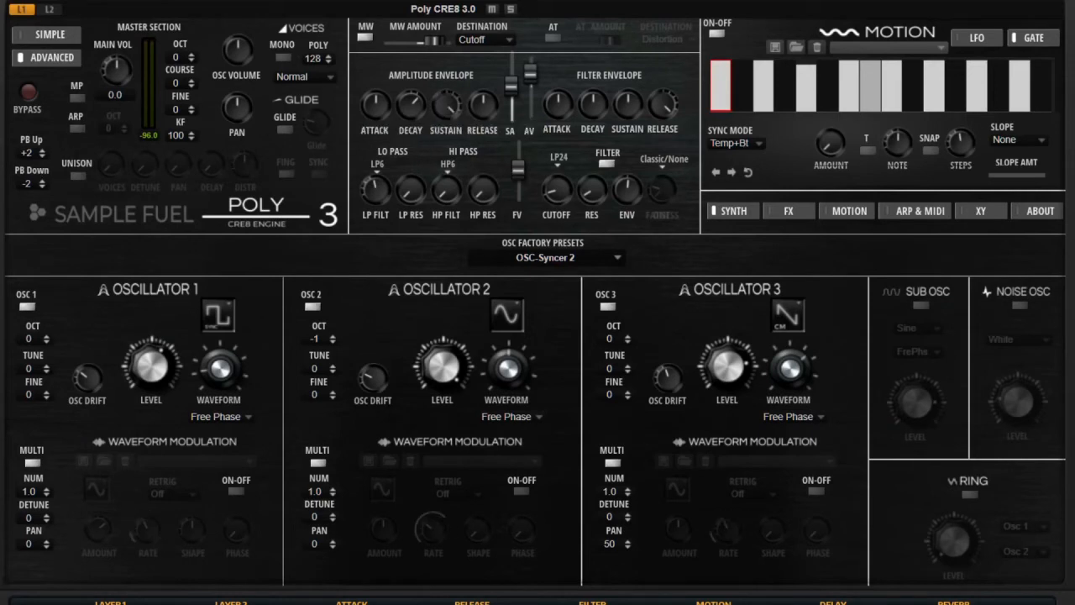
pyautogui.click(716, 34)
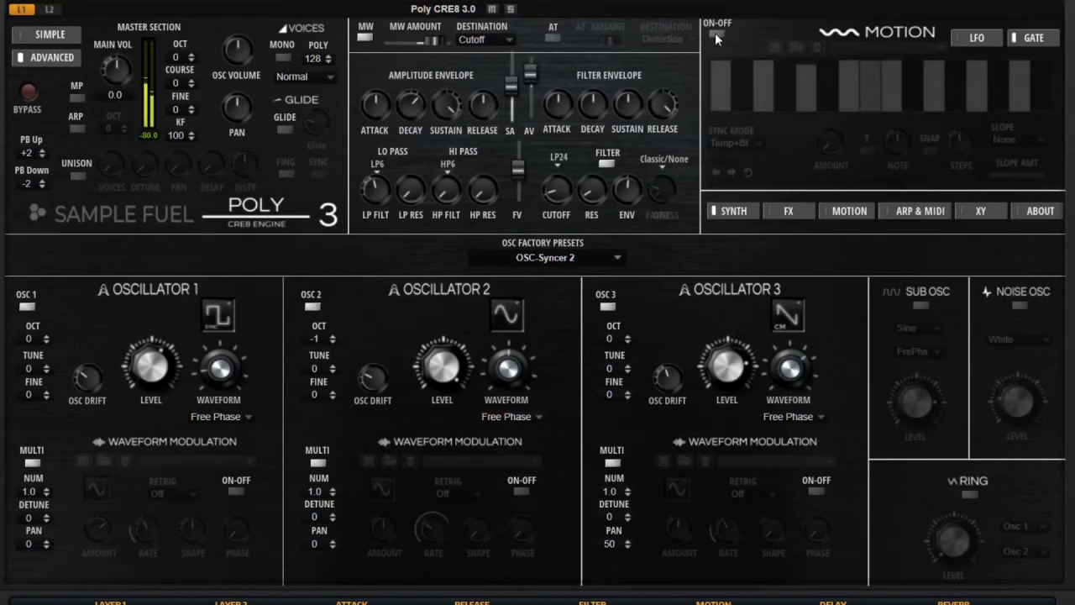
pyautogui.click(715, 33)
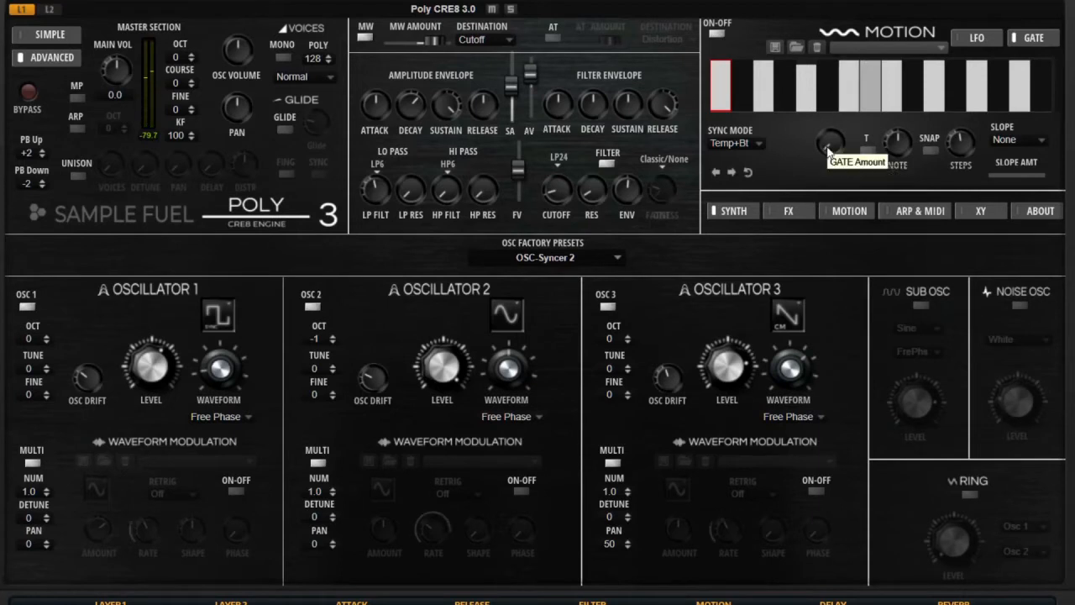
# Raise the gate amount to maximum and open the gate pattern preset list.
pyautogui.moveTo(831, 147); pyautogui.dragTo(846, 0)
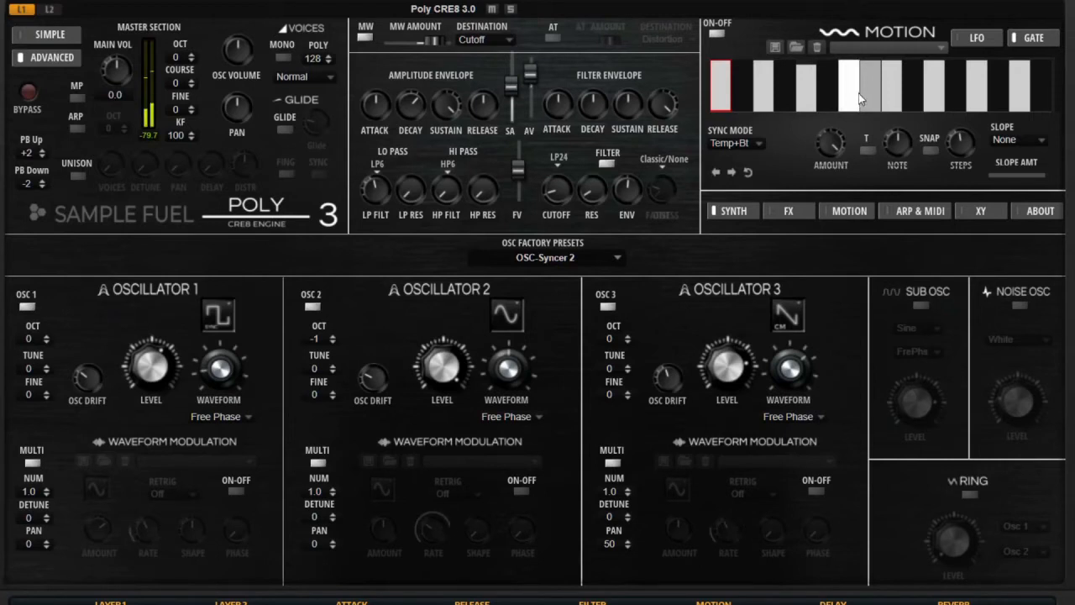
pyautogui.click(940, 52)
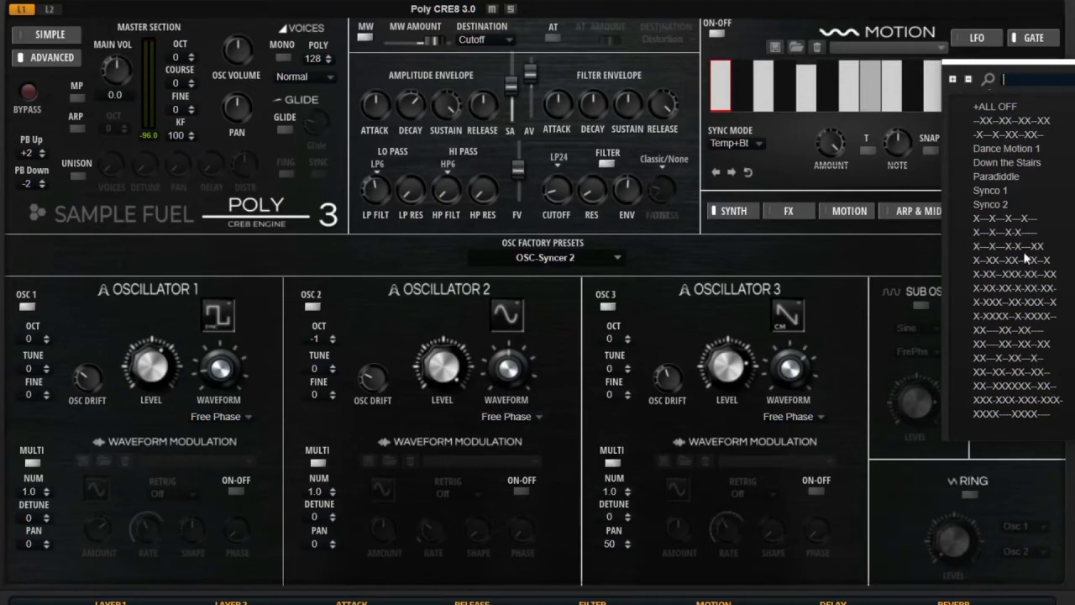
# Try several gate pattern presets, settle on the paired-step XX pattern, and show the Motion page.
pyautogui.click(993, 220)
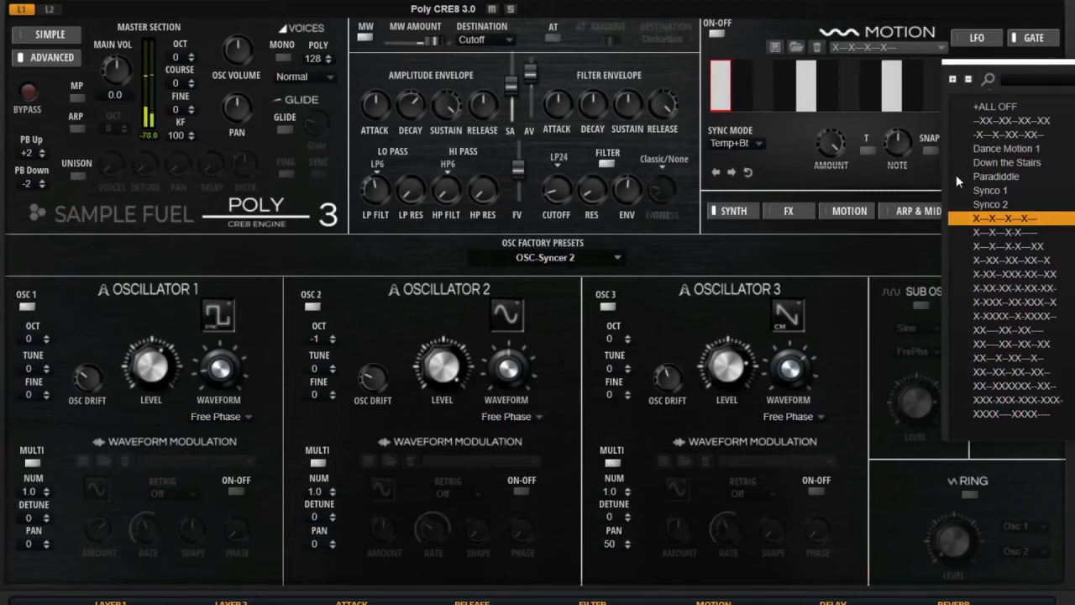
pyautogui.click(993, 232)
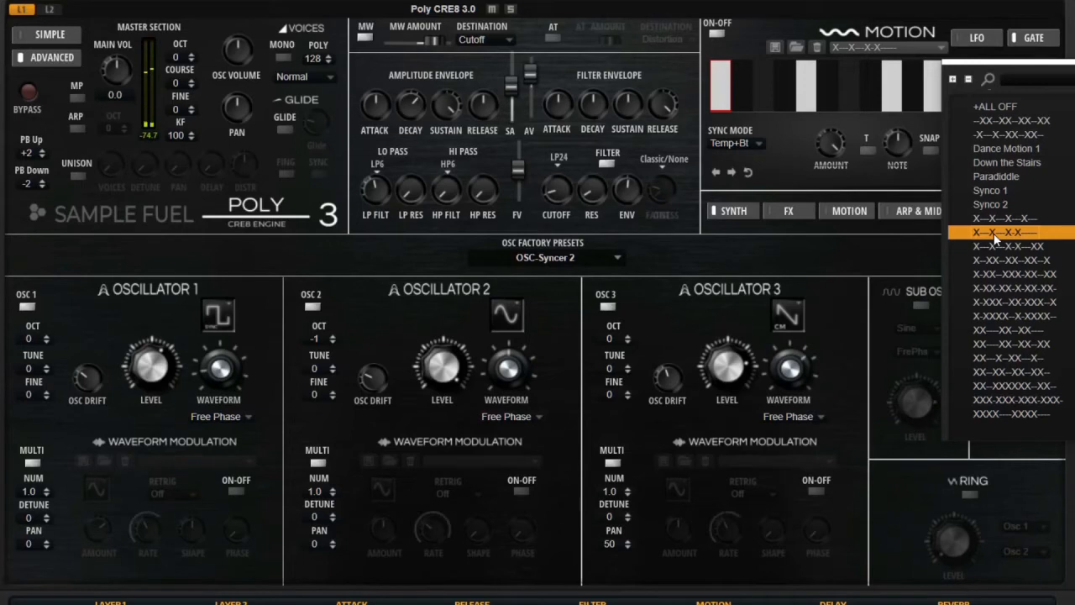
pyautogui.click(1021, 331)
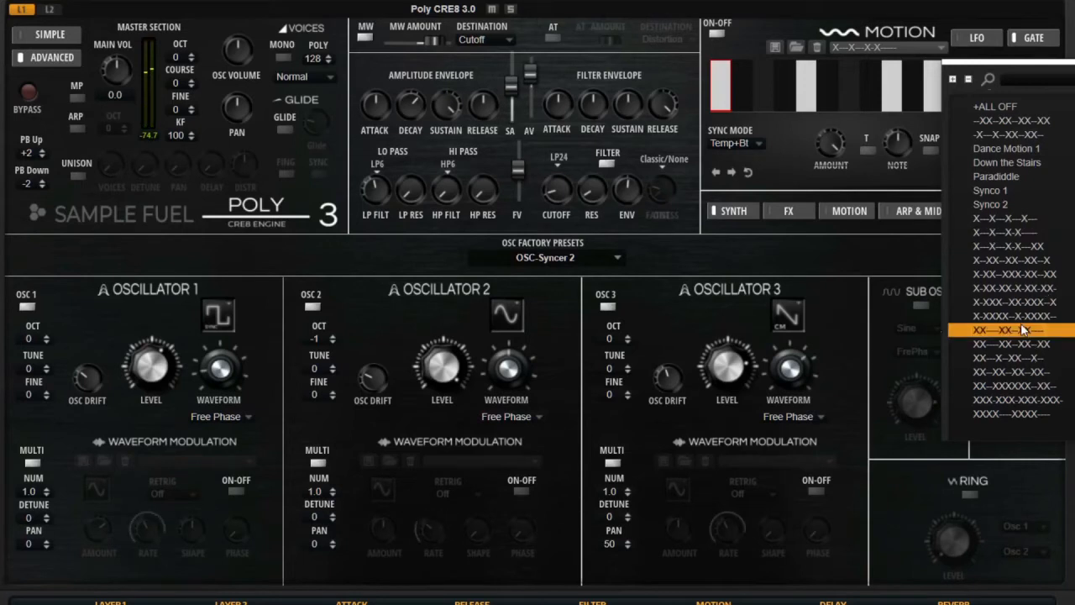
pyautogui.click(858, 130)
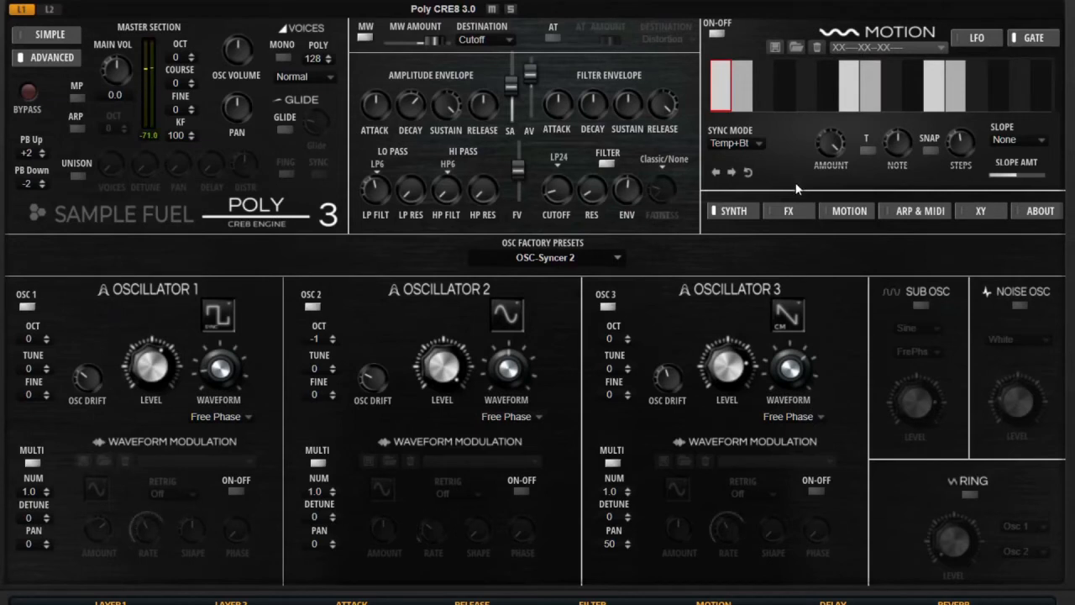
pyautogui.click(850, 211)
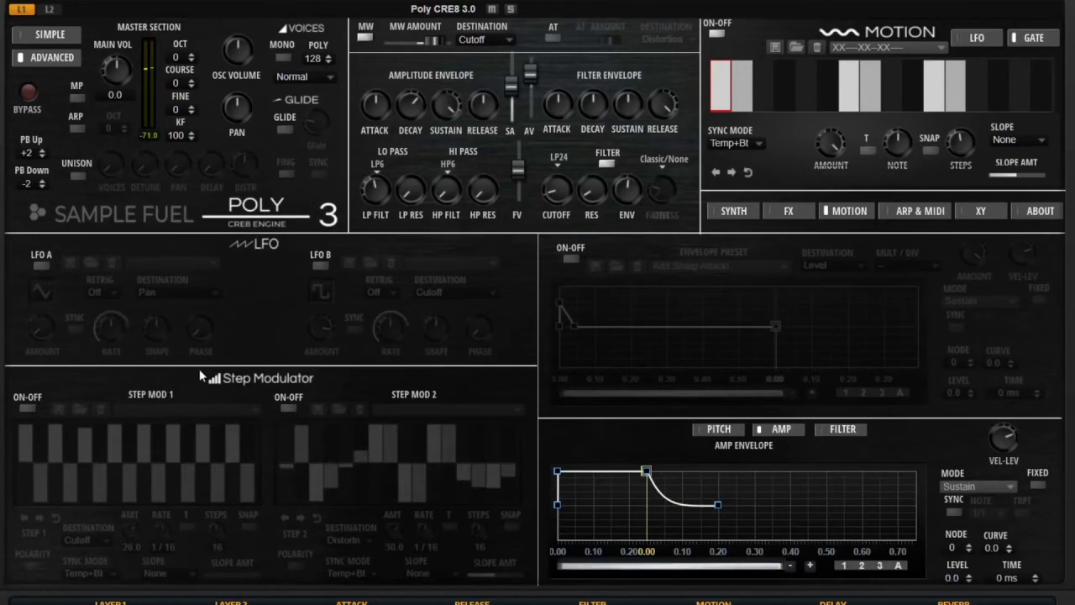
# Turn on Step Mod 1, add a gate step, and speed the gate rate to 1/64.
pyautogui.click(28, 408)
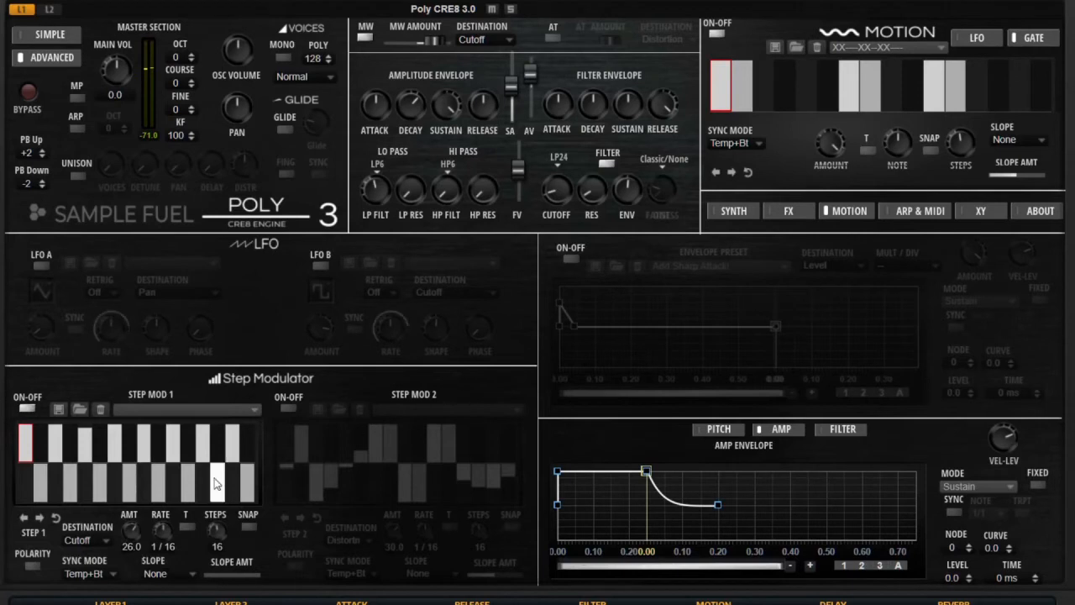
pyautogui.click(849, 92)
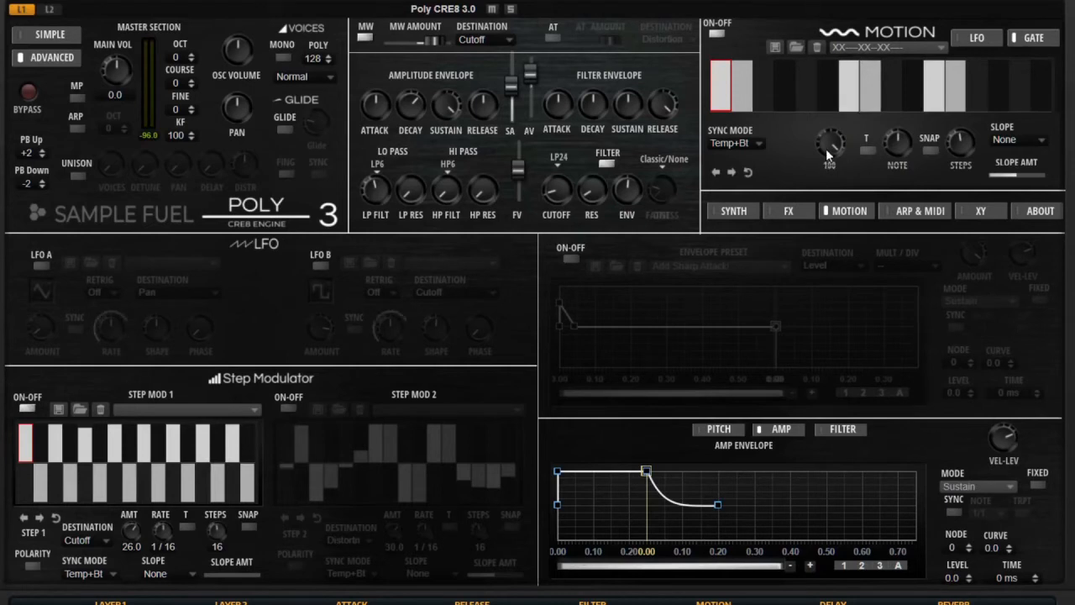
pyautogui.click(900, 147)
pyautogui.moveTo(900, 149); pyautogui.dragTo(905, 111)
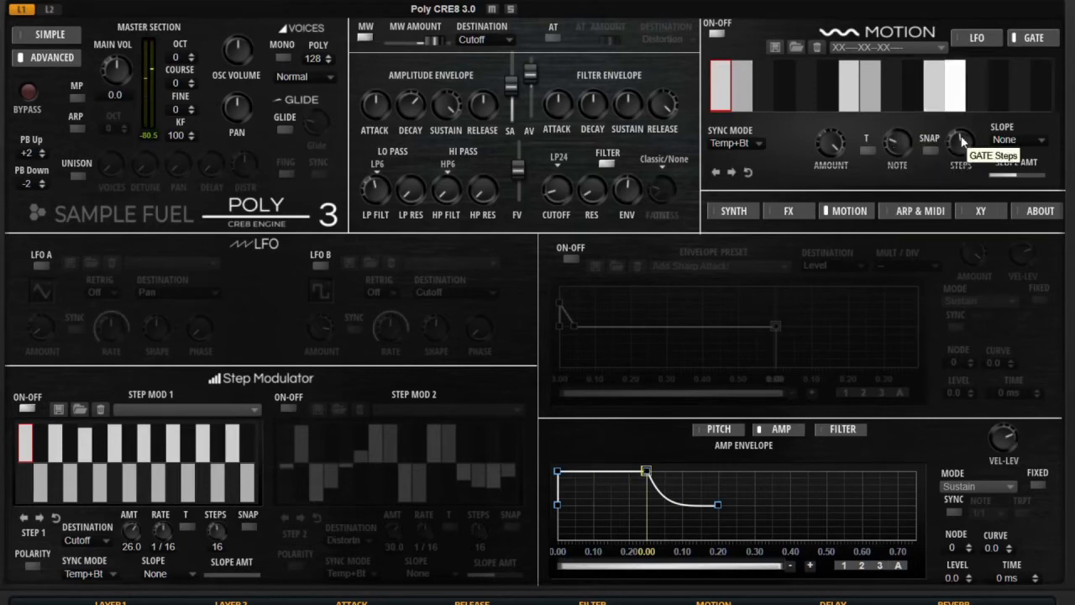
# Shift the gate step pattern and switch on the user envelope with Add Sharp Attack!
pyautogui.click(730, 171)
pyautogui.click(730, 172)
pyautogui.click(730, 172)
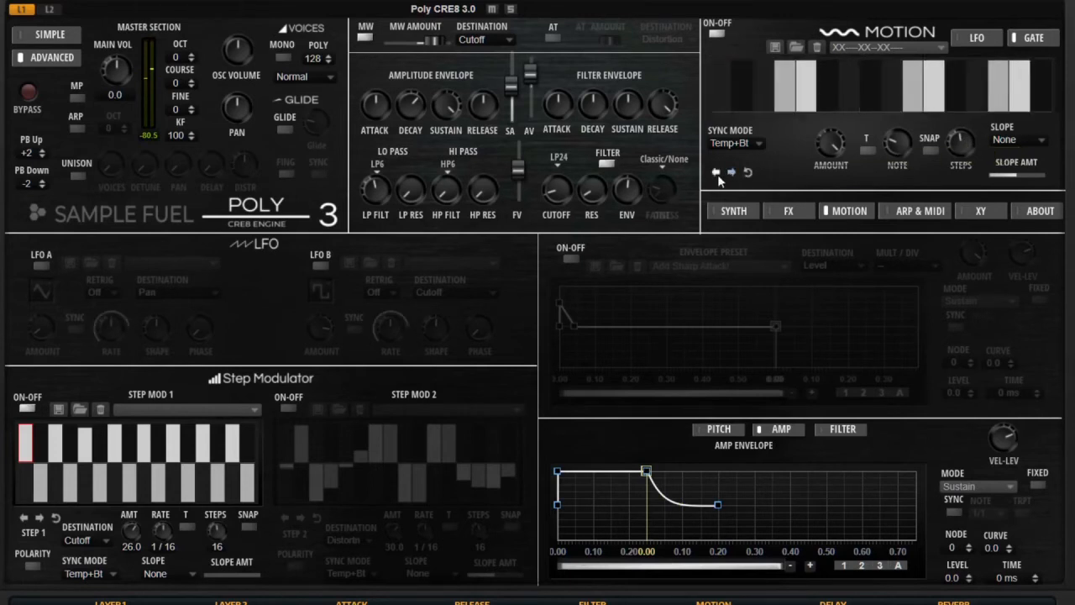
pyautogui.click(717, 173)
pyautogui.click(717, 172)
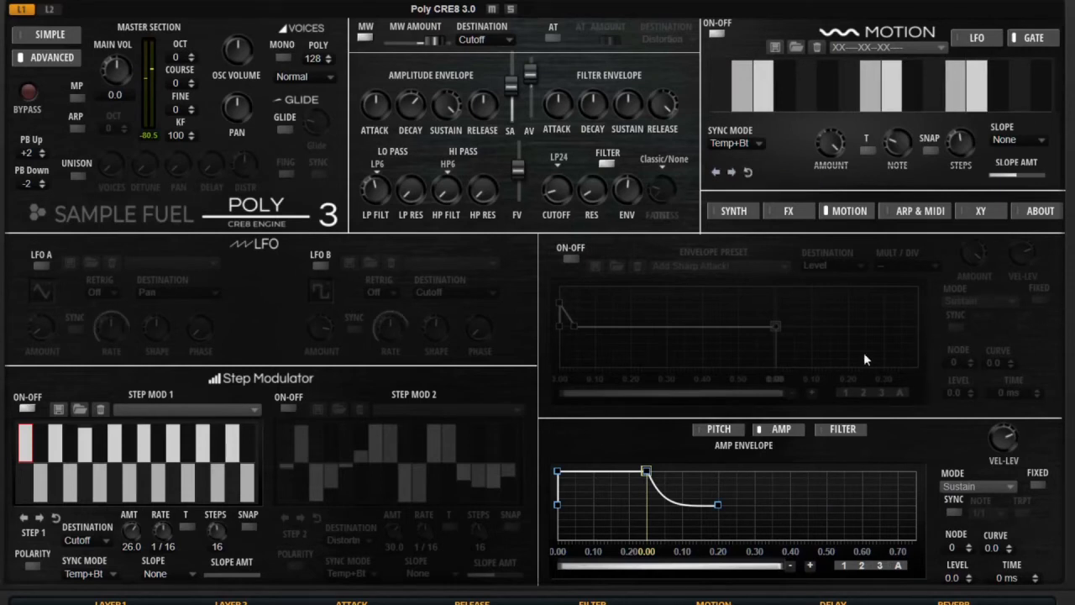
pyautogui.click(571, 261)
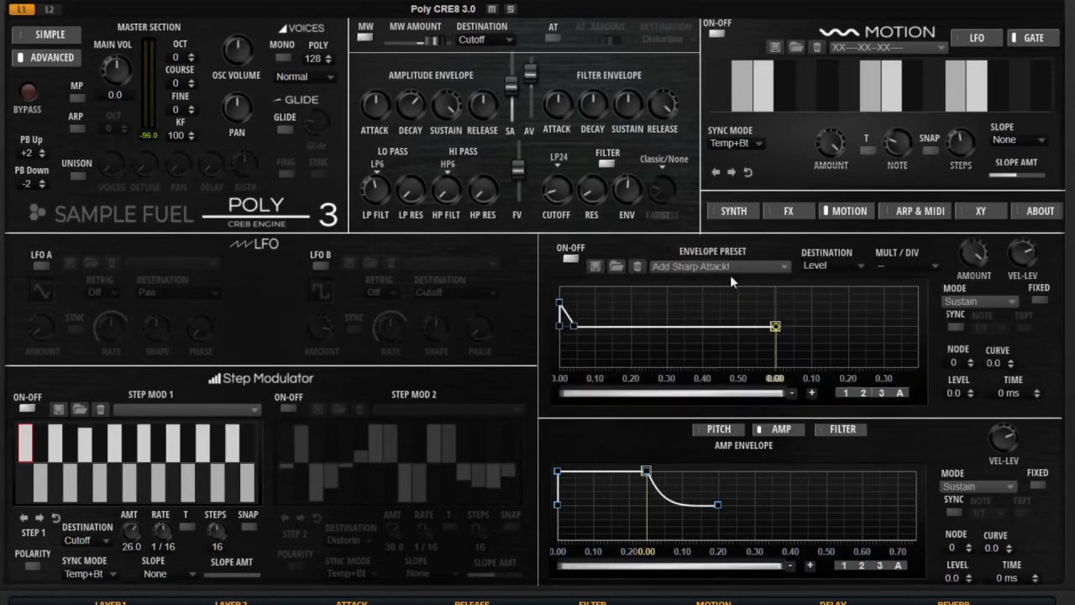
# Turn off the gate and Step Mod 1, and load the Drop Flux envelope preset at ÷2.
pyautogui.click(715, 33)
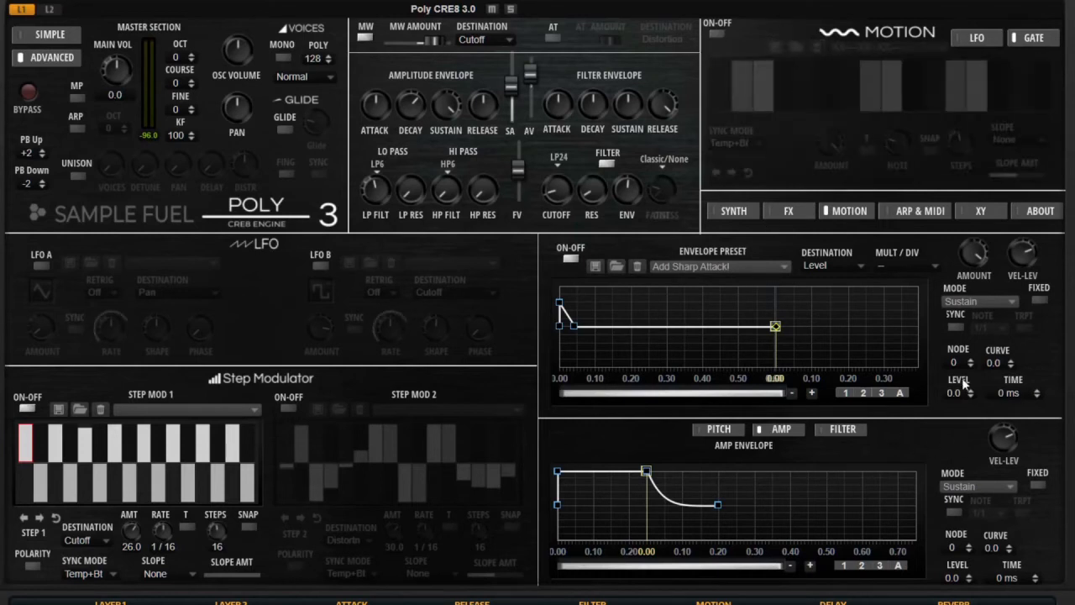
pyautogui.click(27, 408)
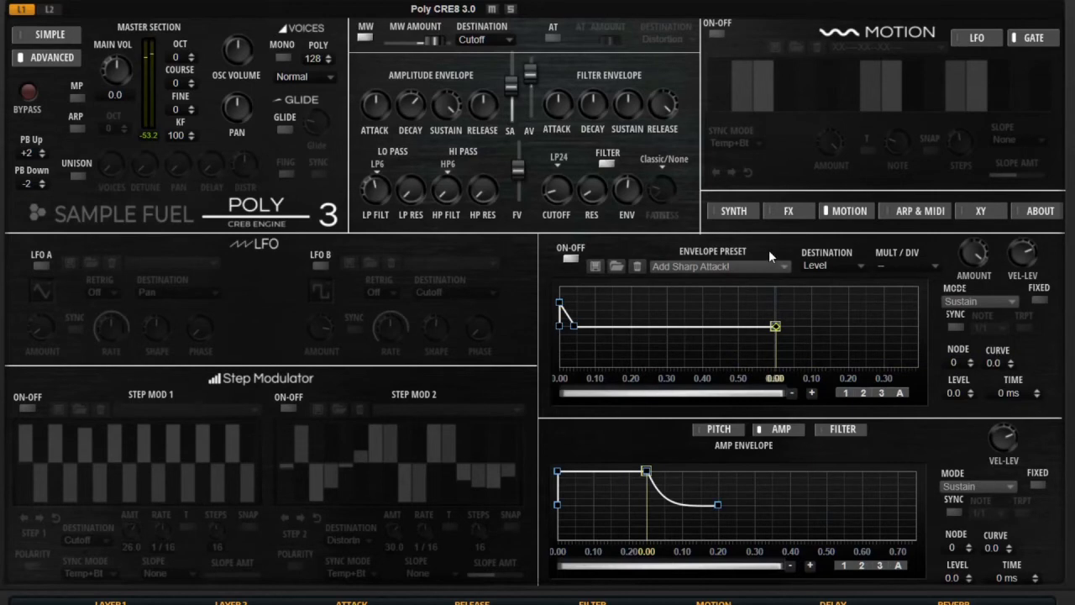
pyautogui.click(760, 269)
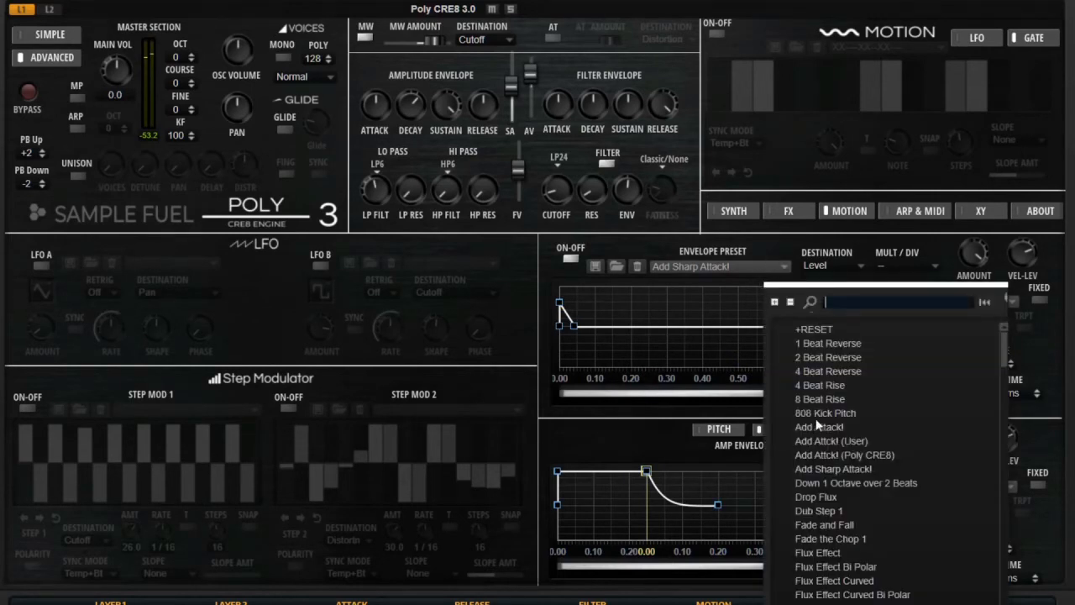
pyautogui.click(821, 497)
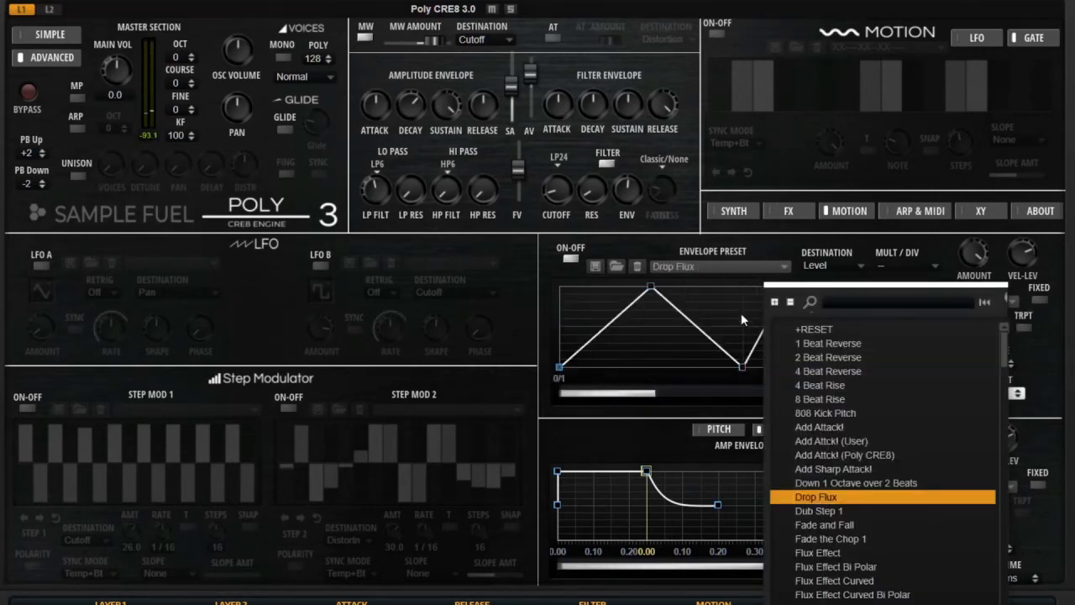
pyautogui.click(675, 250)
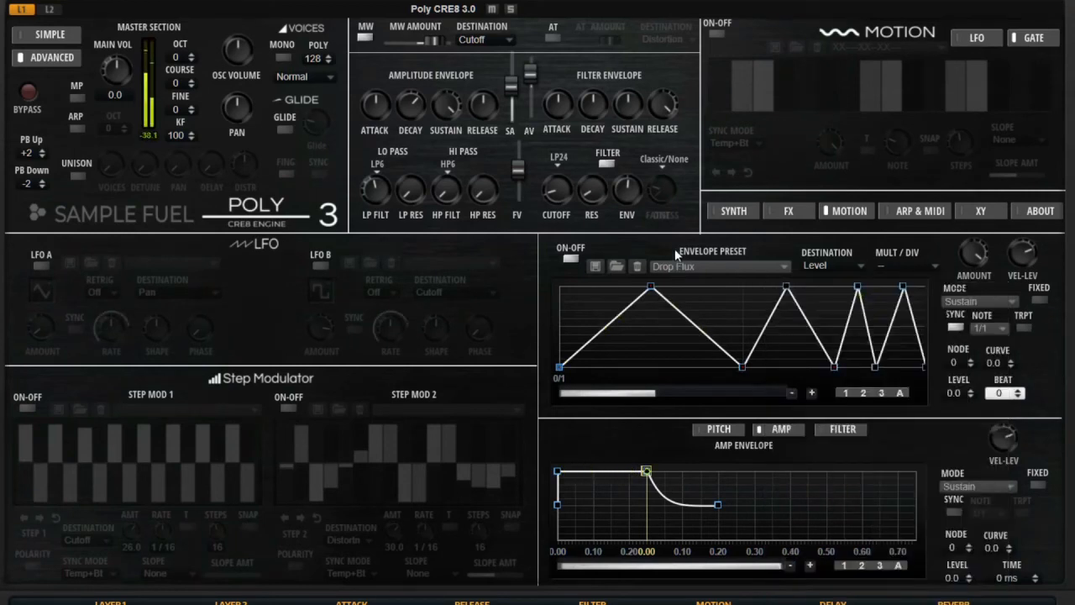
pyautogui.click(907, 266)
pyautogui.click(910, 284)
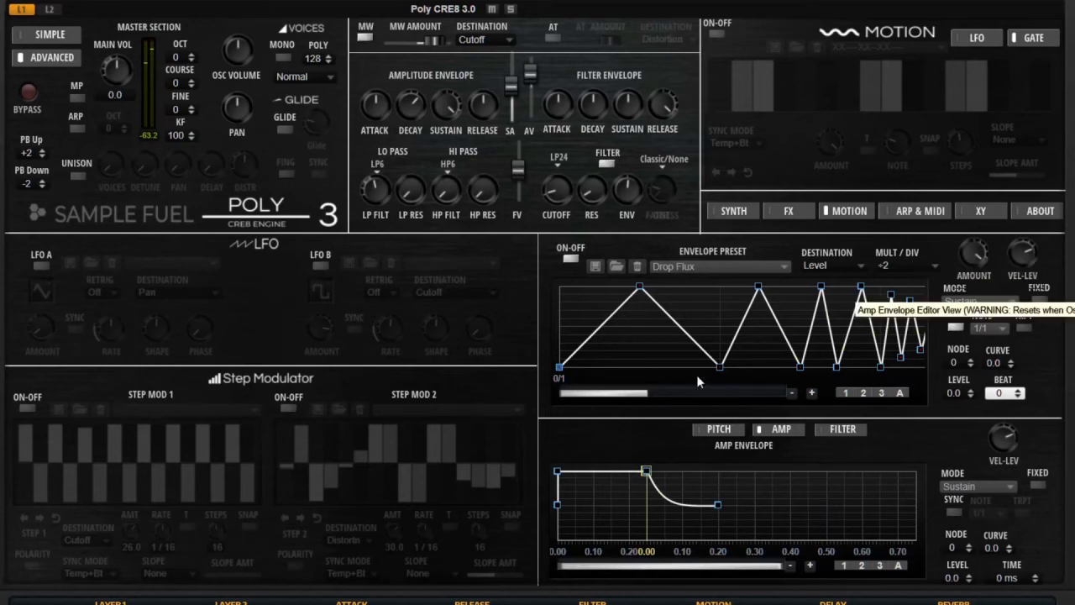
# Try other envelope MULT/DIV values, keep it at x2, and return to the Synth page.
pyautogui.click(897, 267)
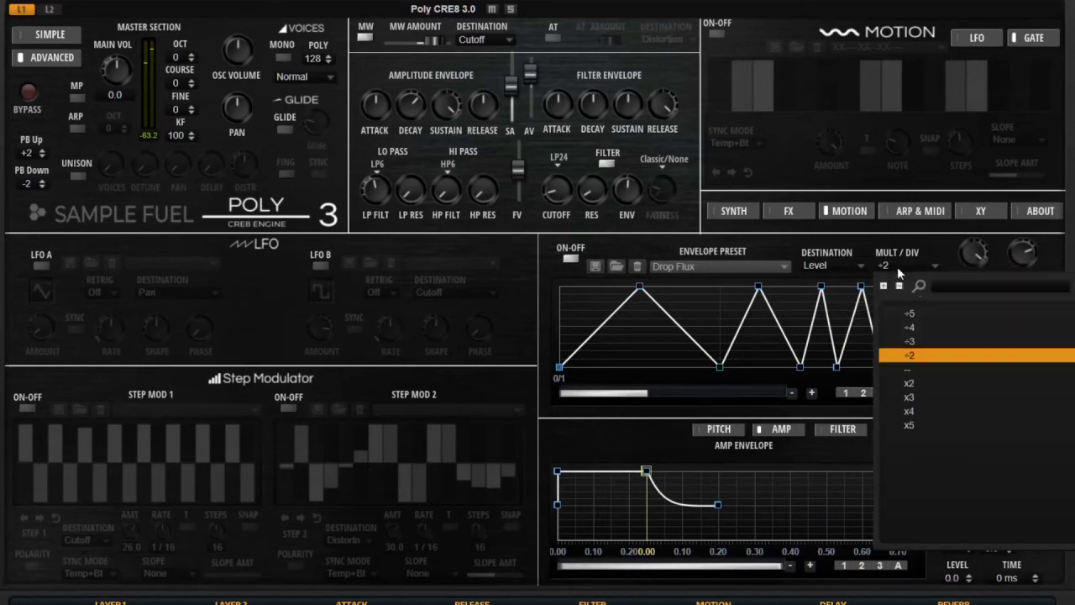
pyautogui.click(922, 359)
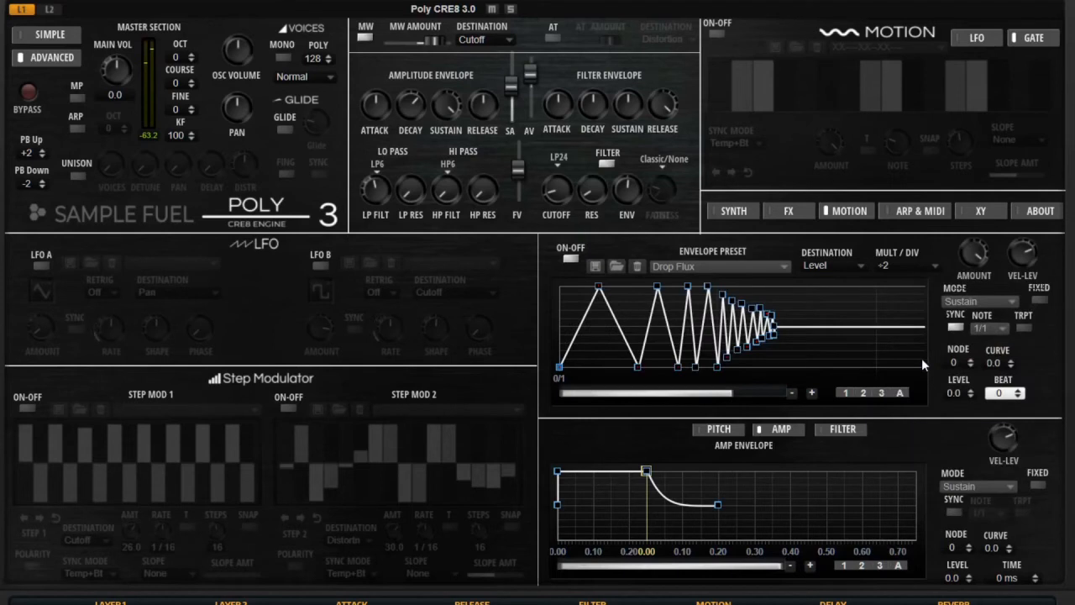
pyautogui.click(916, 266)
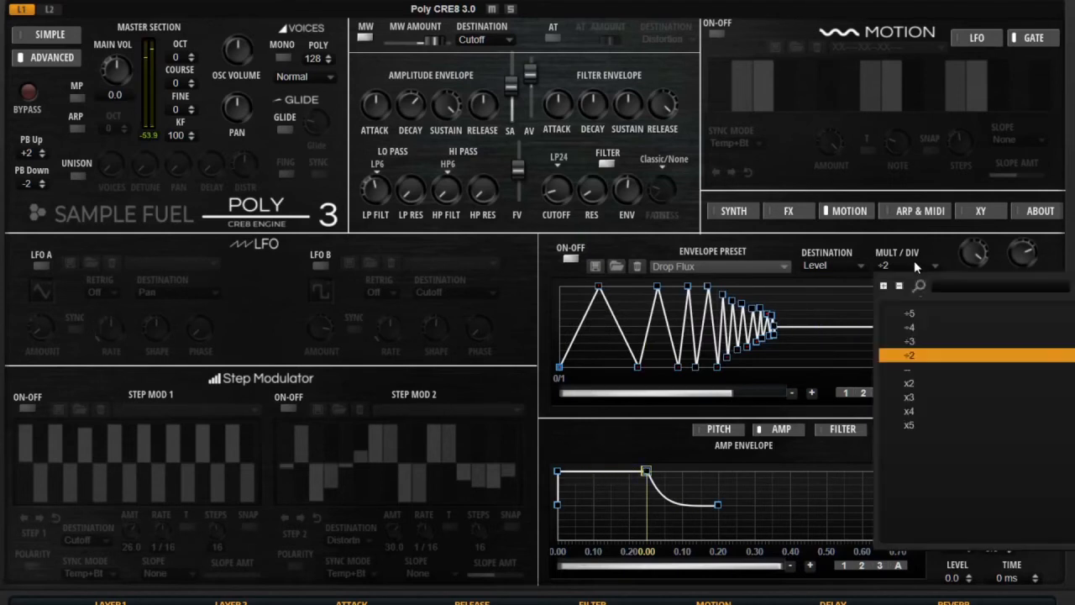
pyautogui.click(935, 392)
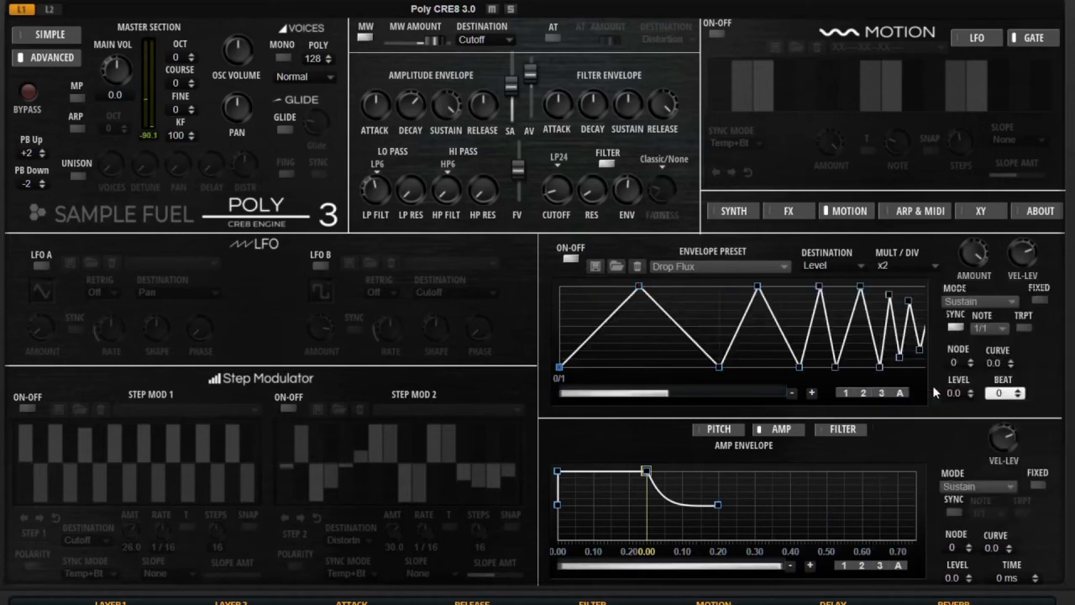
pyautogui.click(905, 266)
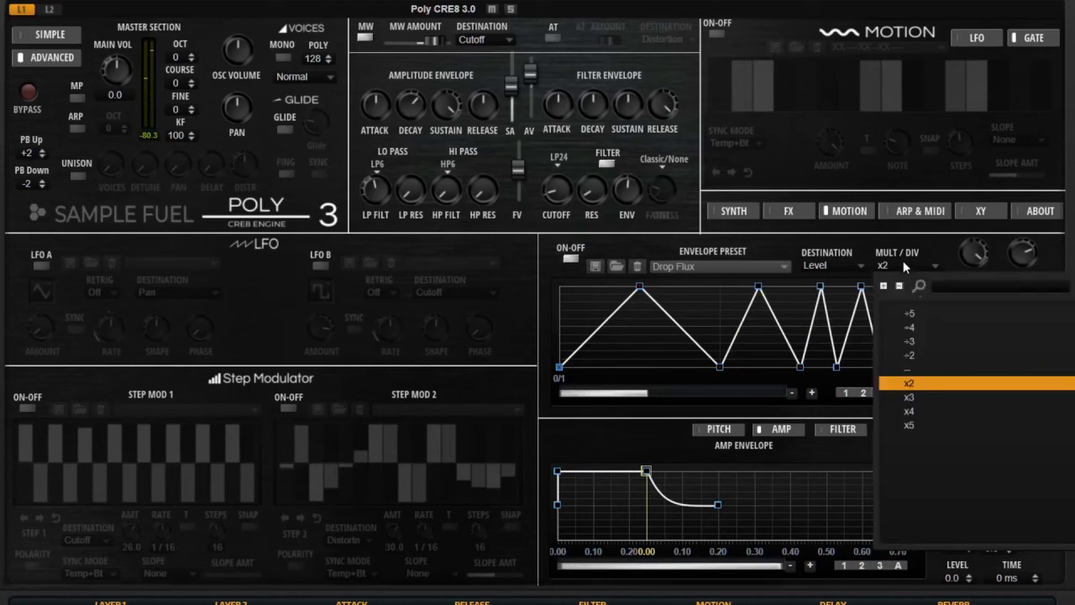
pyautogui.click(914, 384)
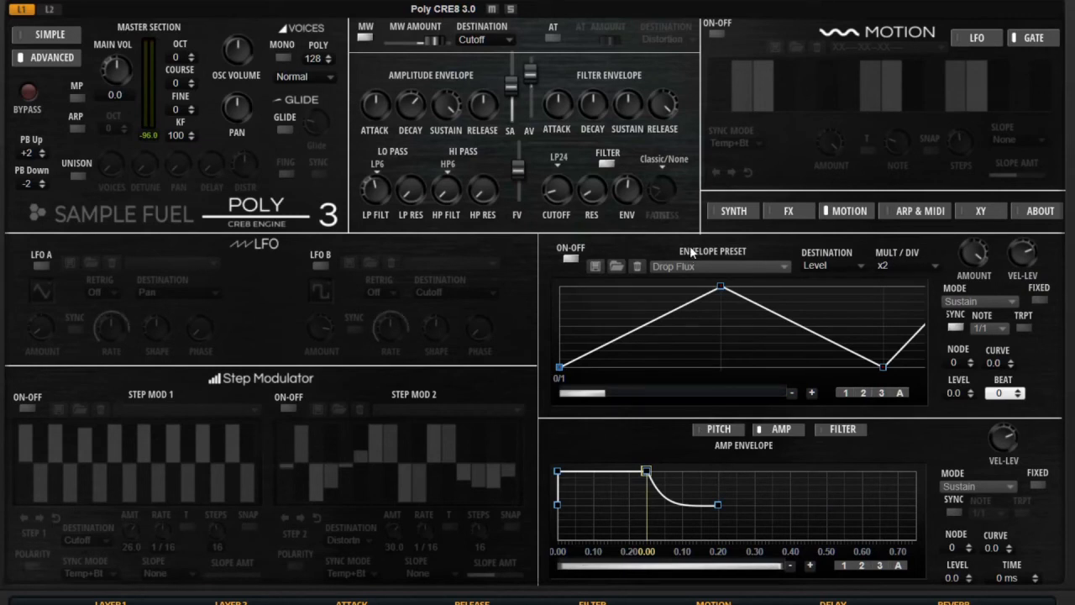
pyautogui.click(740, 211)
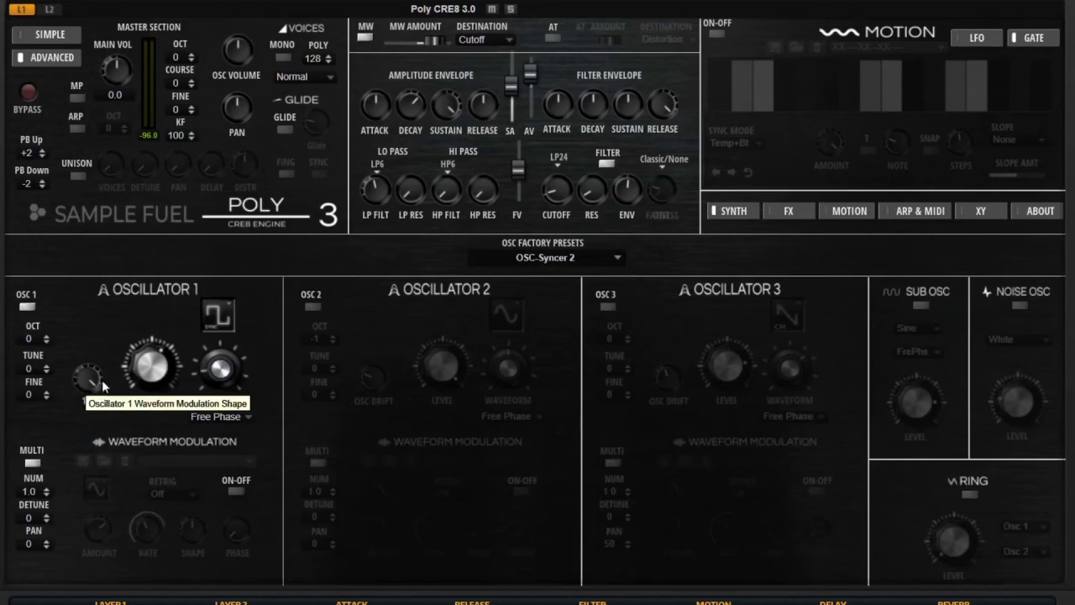
# Toggle the instrument bypass off again and open Layer 2 in the advanced layout.
pyautogui.click(28, 92)
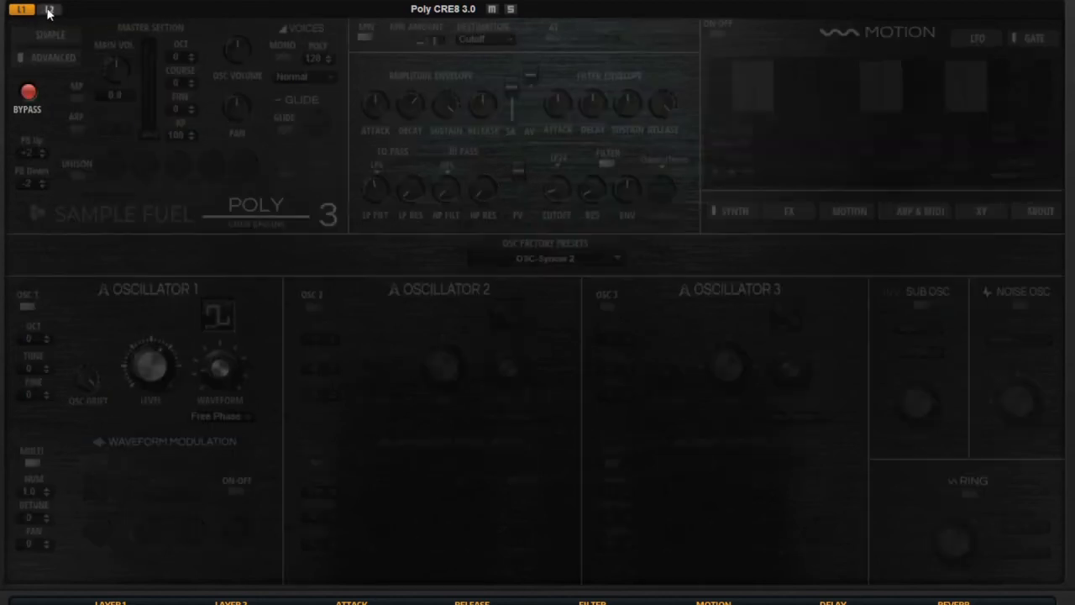
pyautogui.click(48, 10)
pyautogui.click(28, 91)
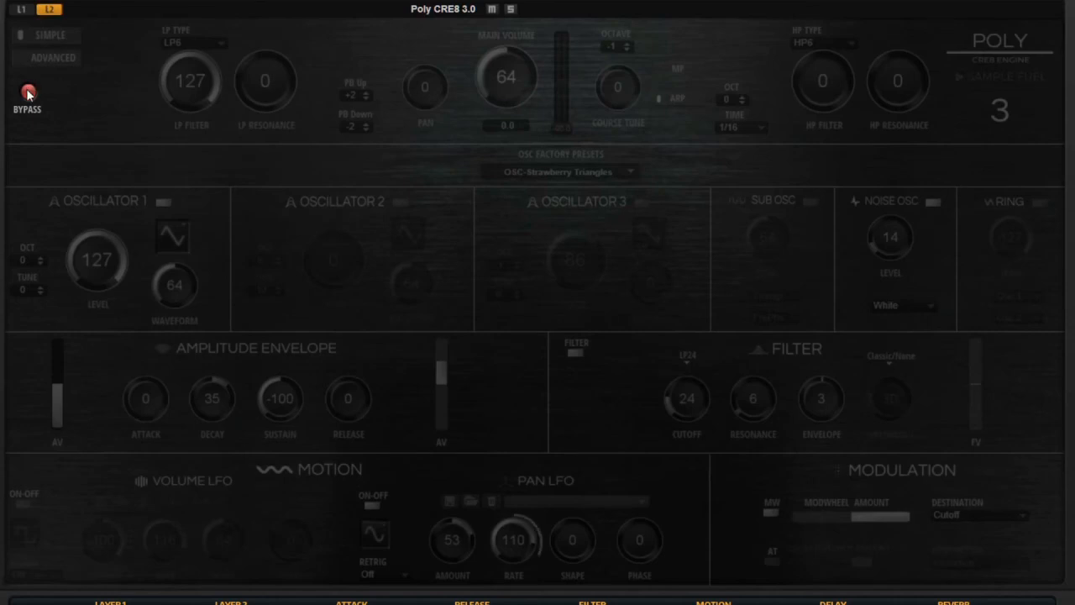
pyautogui.click(52, 58)
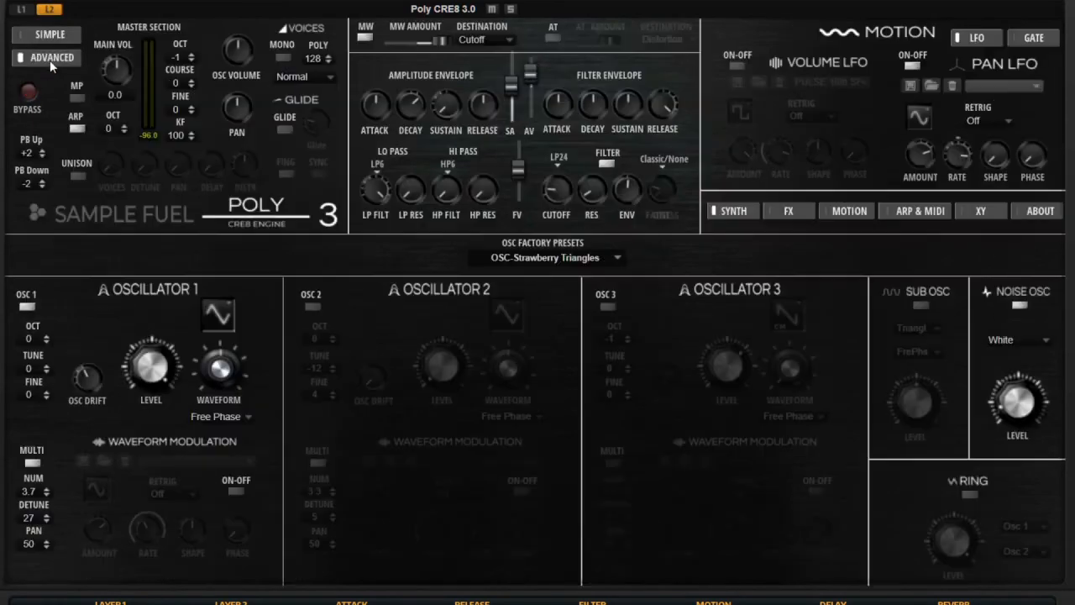
# Turn off Layer 2's arpeggiator, raise amp sustain to 100, and disable Pan LFO and Oscillator 1 multi.
pyautogui.click(78, 128)
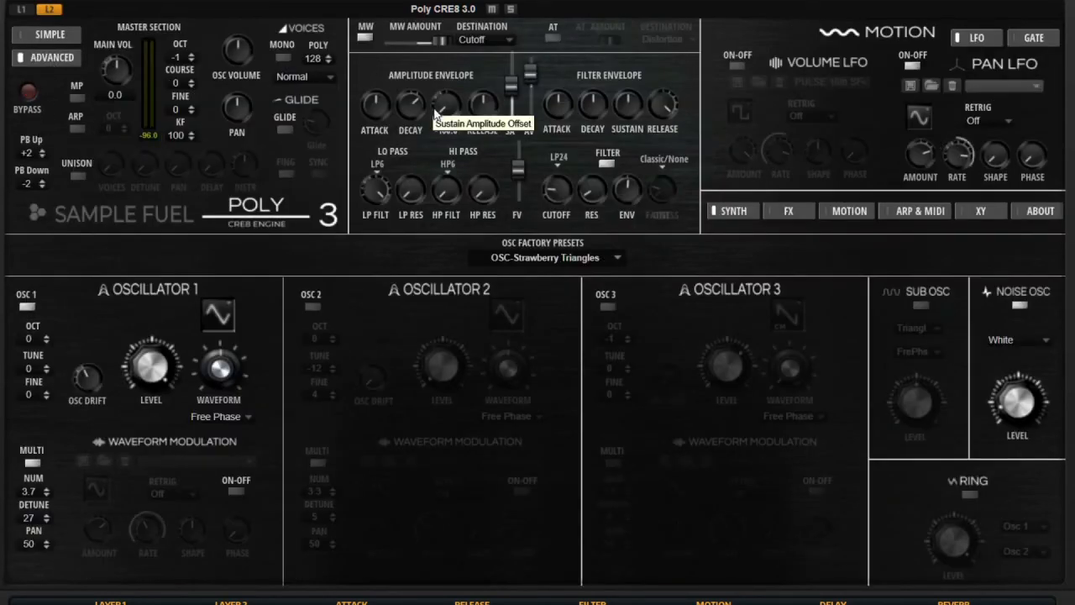
pyautogui.moveTo(433, 107); pyautogui.dragTo(433, 67)
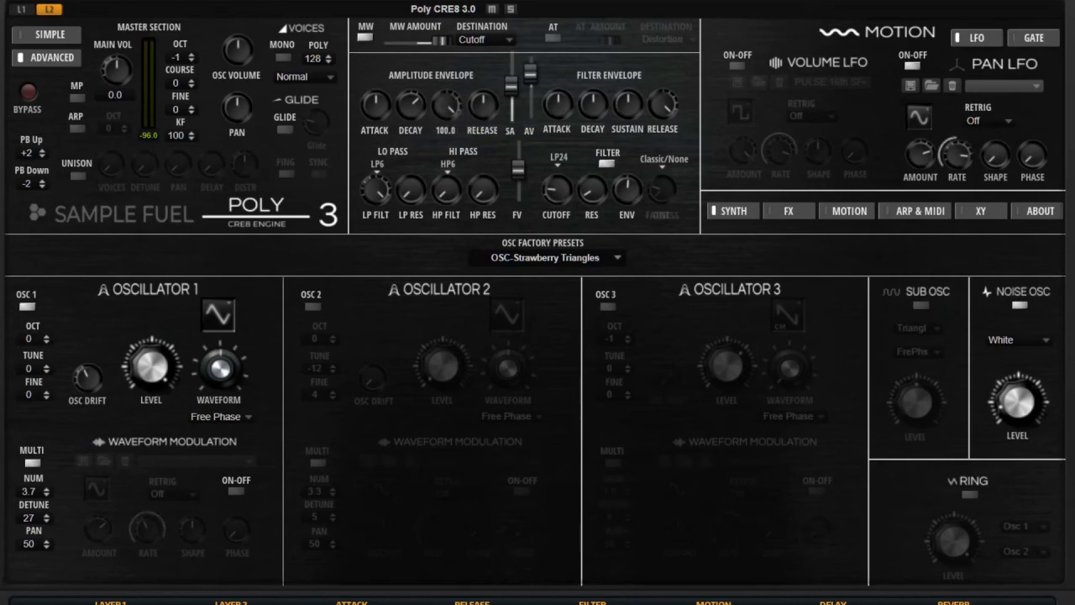
pyautogui.click(914, 67)
pyautogui.click(32, 463)
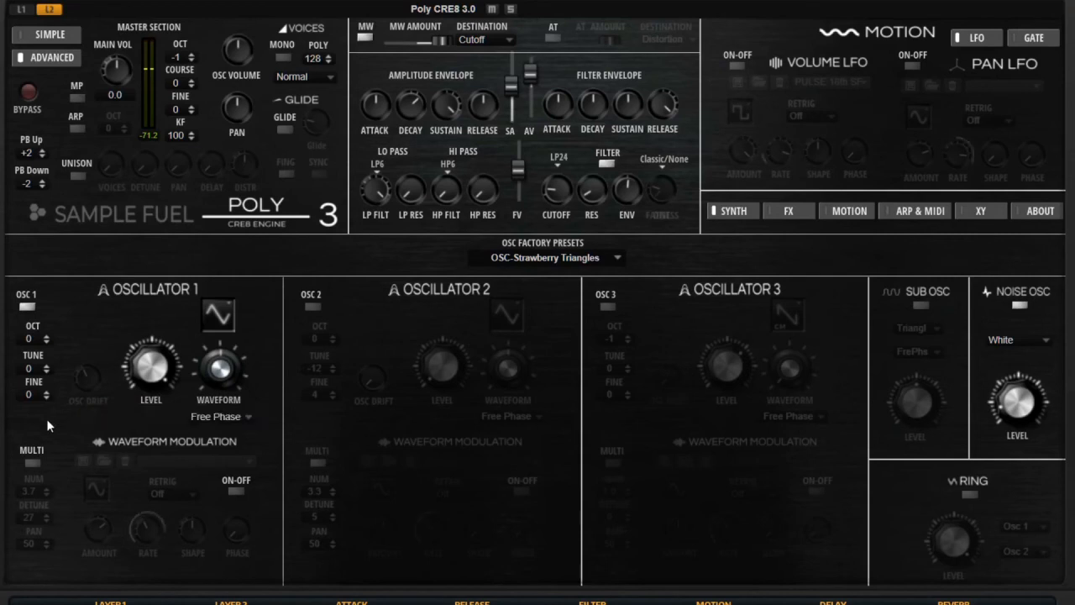
# Re-enable Oscillator 1's multi mode and sweep its drift up to 100, then back to 0.
pyautogui.click(32, 462)
pyautogui.moveTo(98, 387)
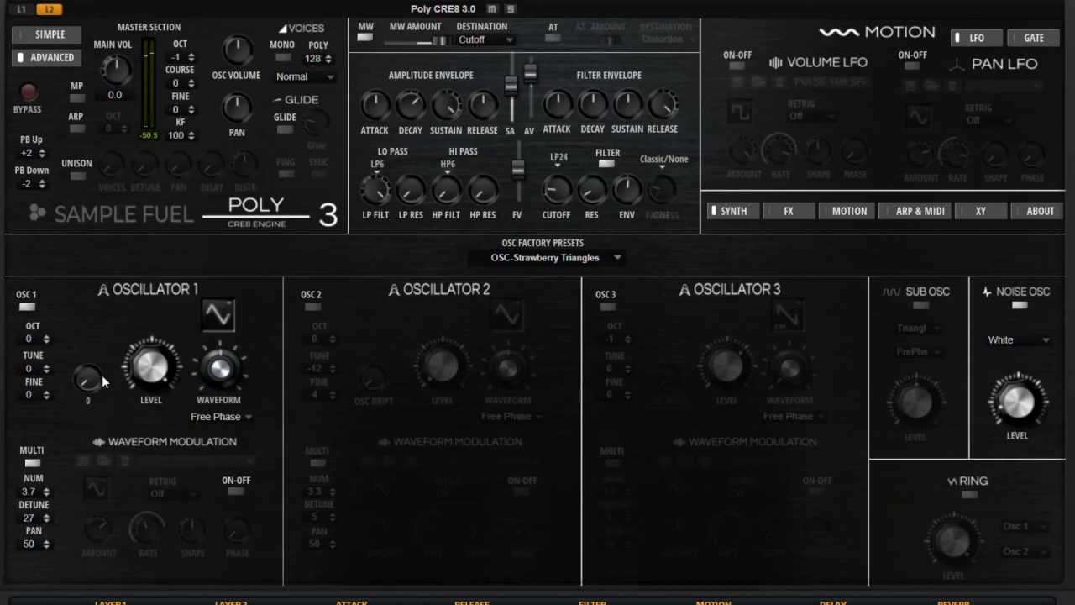
pyautogui.moveTo(87, 376); pyautogui.dragTo(114, 93)
pyautogui.moveTo(84, 369); pyautogui.dragTo(66, 569)
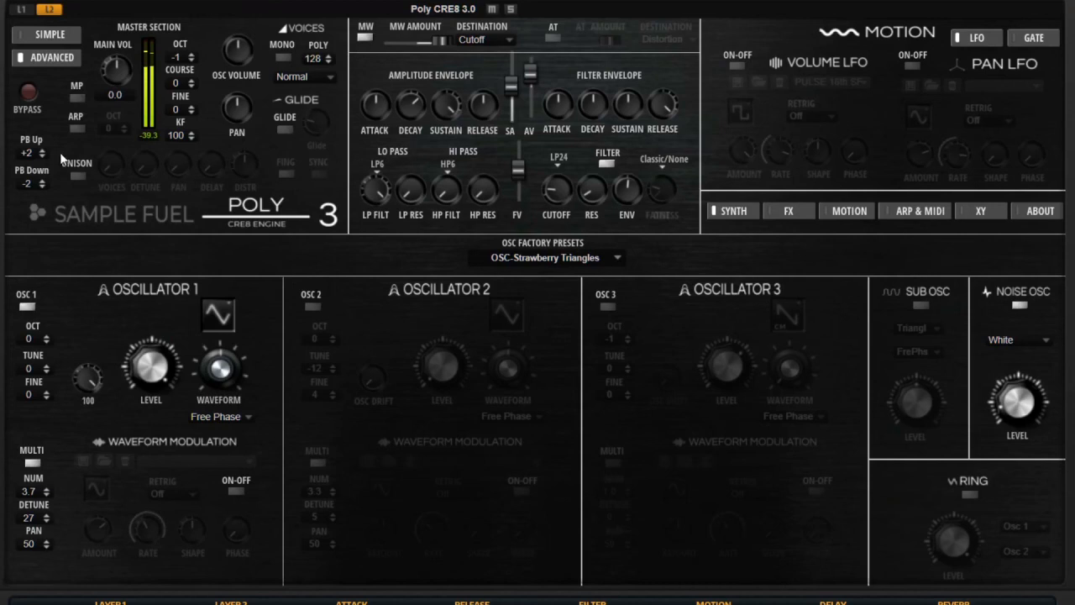
pyautogui.moveTo(88, 378); pyautogui.dragTo(85, 542)
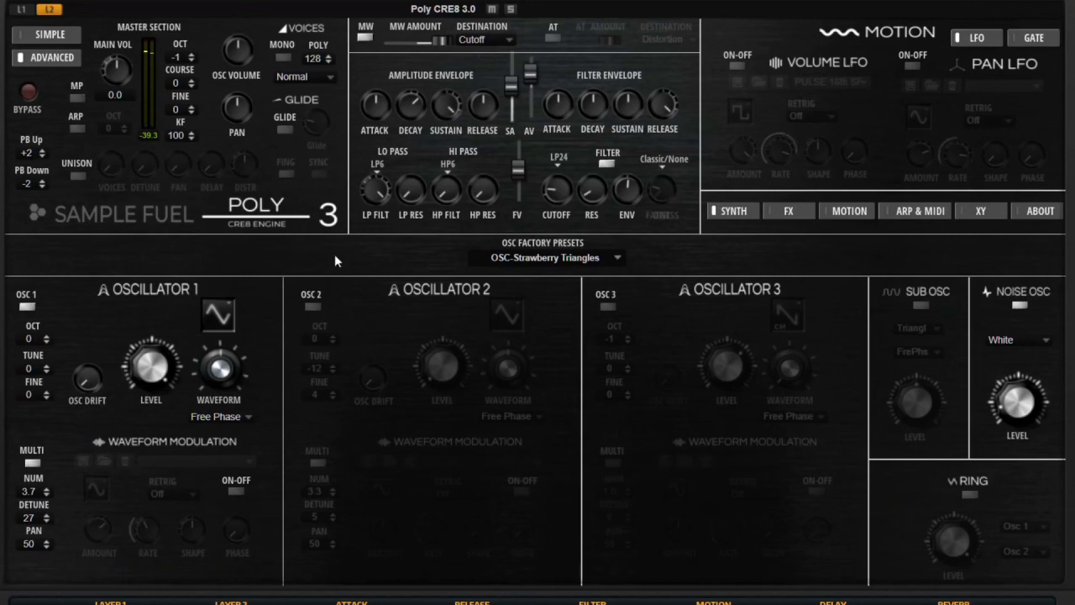
pyautogui.click(313, 304)
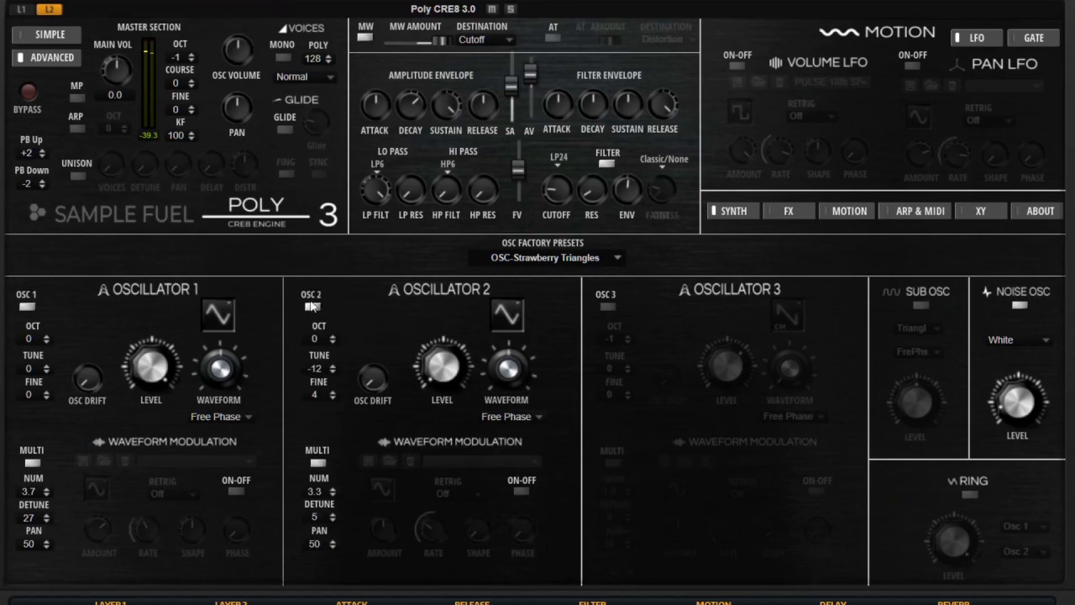
pyautogui.click(313, 306)
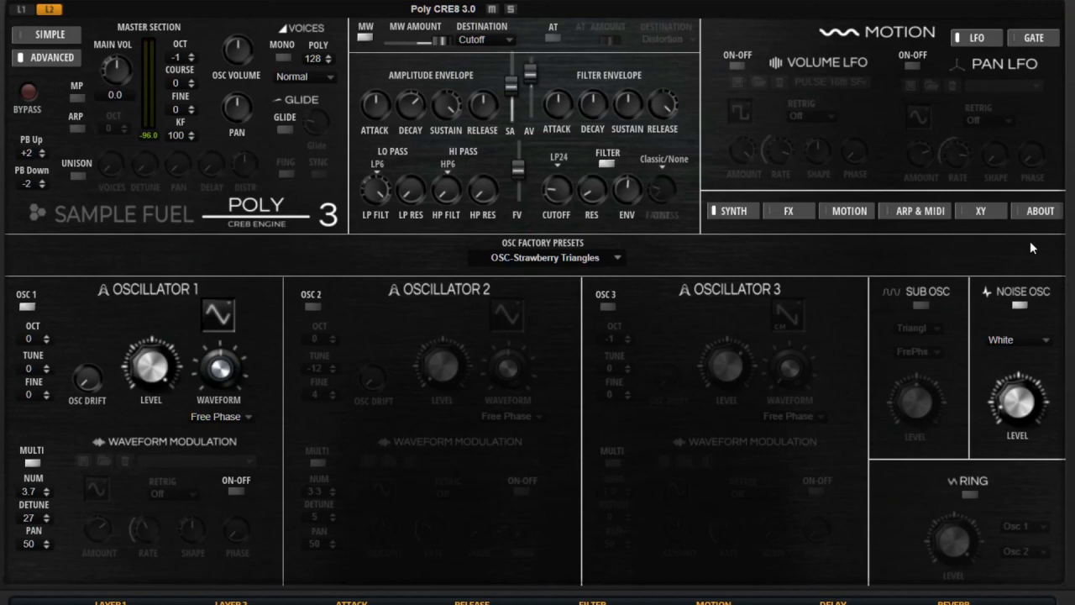
# Show the About page with Version 3.0 credits, then dismiss the Check for Updates link popup.
pyautogui.click(1034, 212)
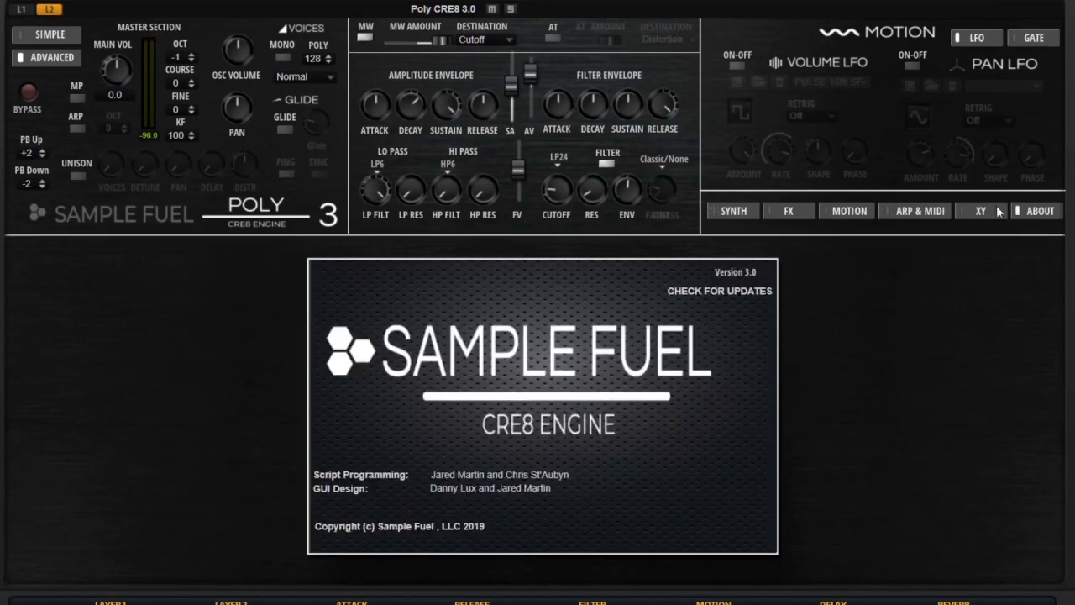
pyautogui.click(698, 294)
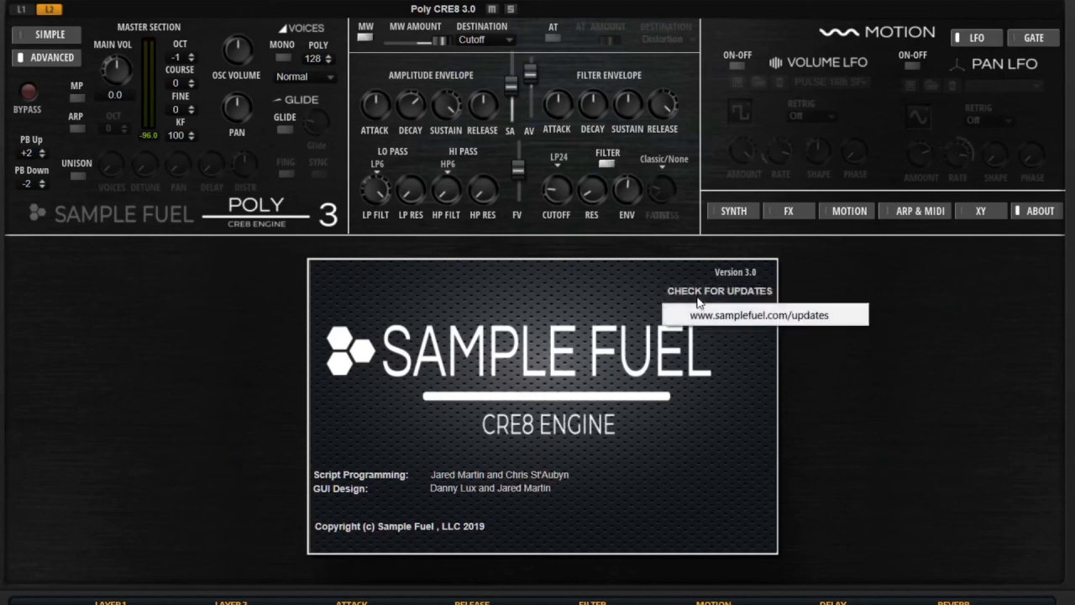
pyautogui.click(945, 460)
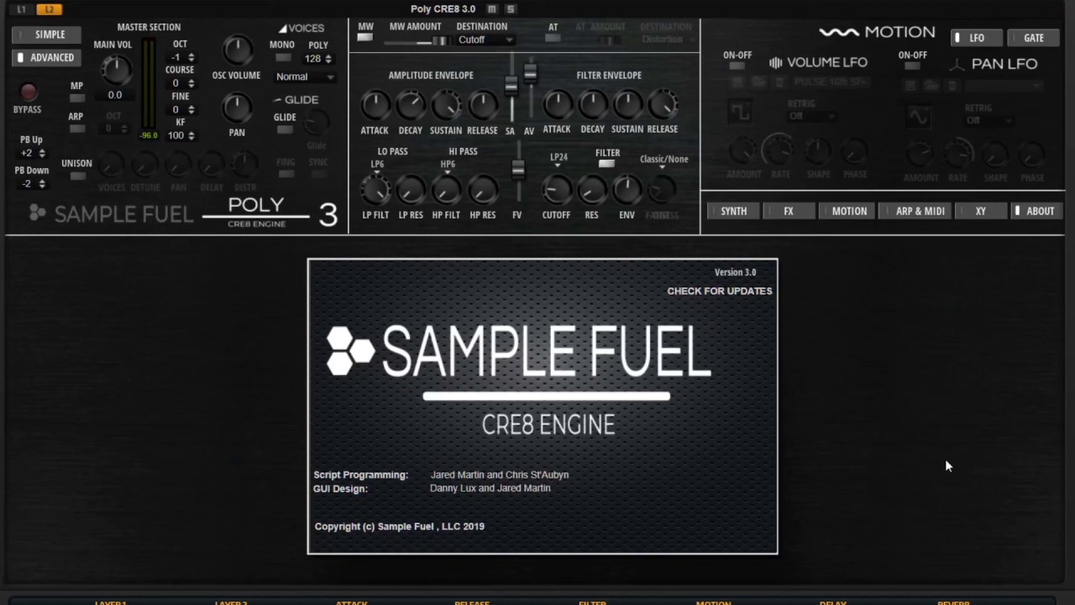